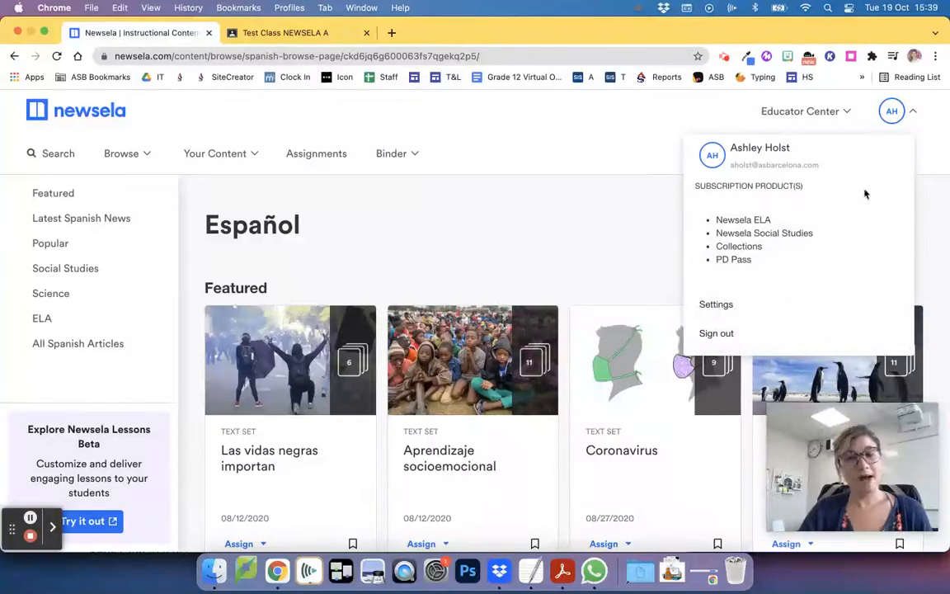
Open the Classes settings and review the Google classes available to sync, closing the list without syncing any
left_click(717, 304)
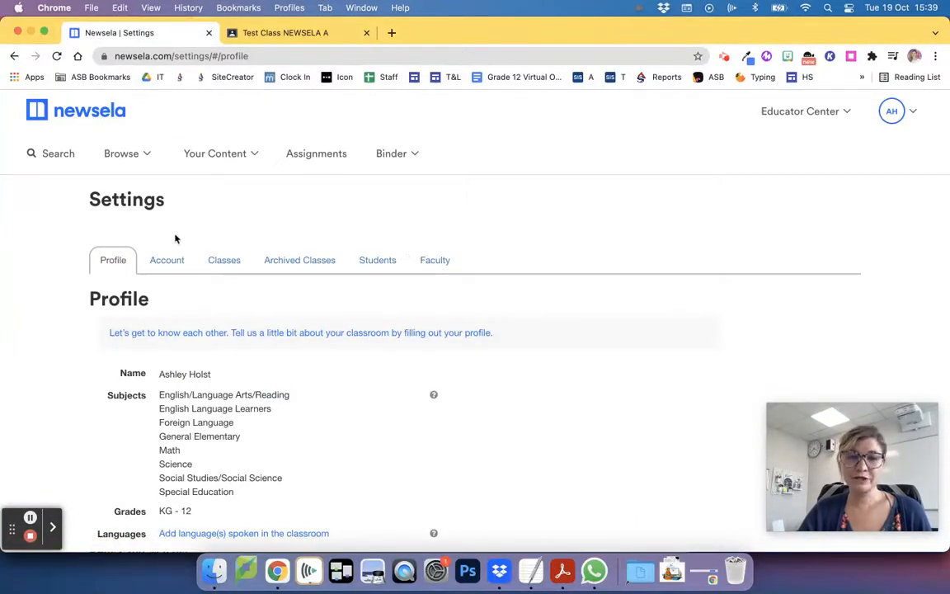
left_click(223, 260)
scroll(413, 280, "down", 3)
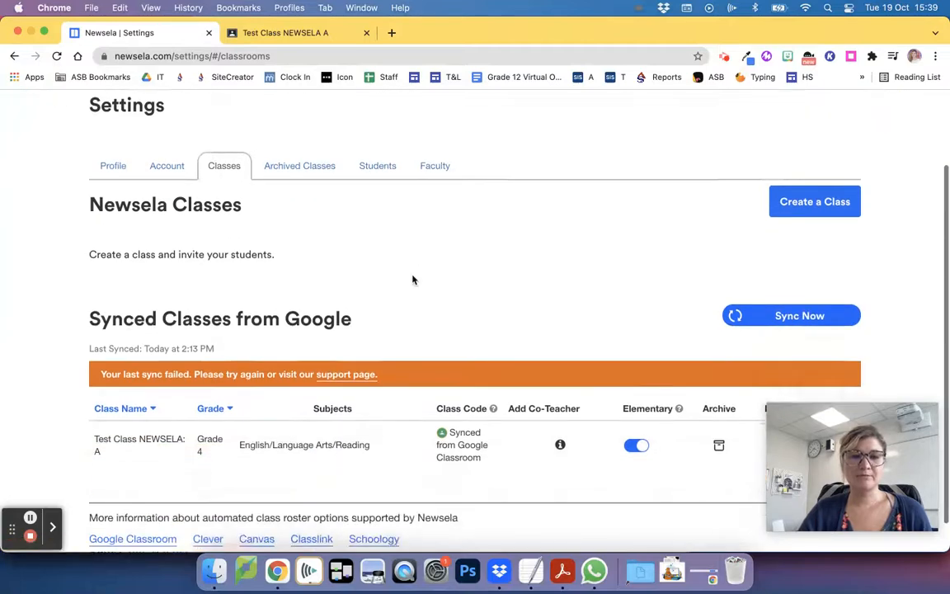
scroll(413, 279, "up", 2)
scroll(411, 280, "down", 3)
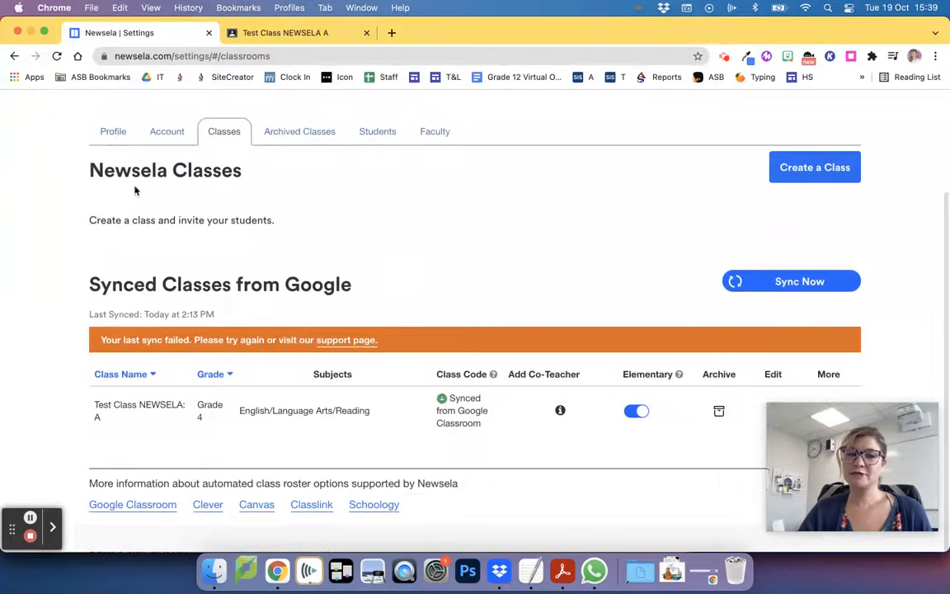
left_click(795, 288)
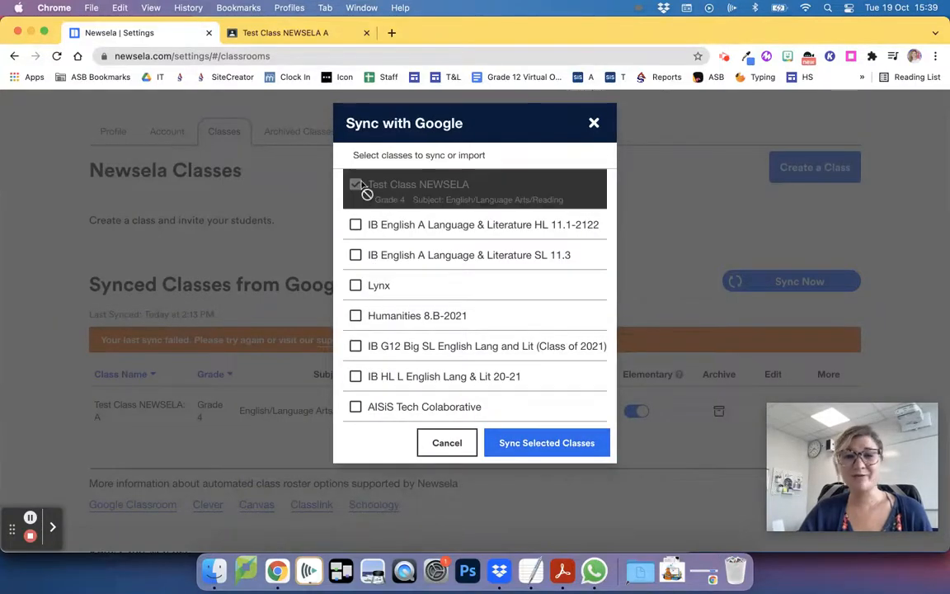
left_click(594, 123)
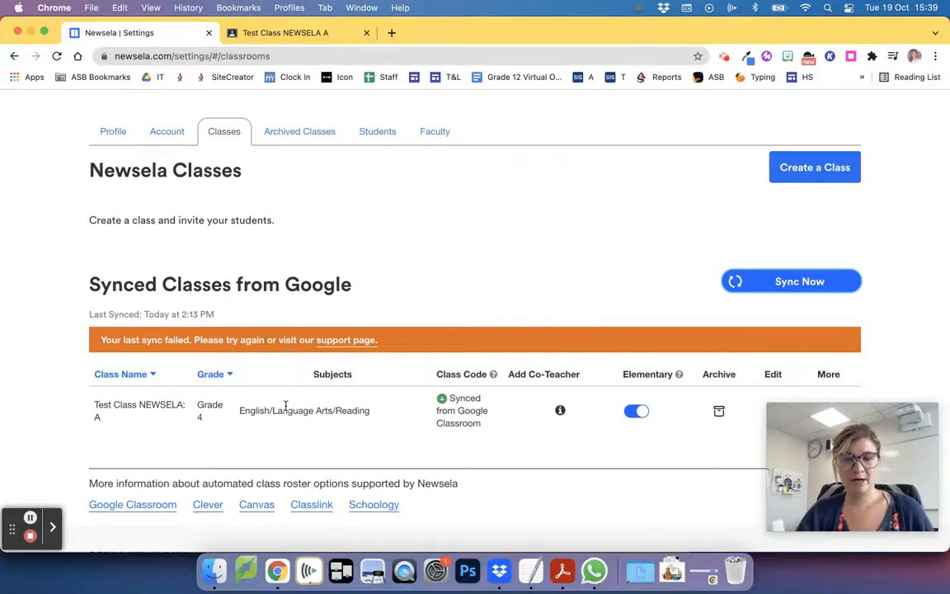
Browse the En Español content and open the article "Esta es la razón por la cual su mentalidad es importante" from the "Aprendizaje socioemocional" text set
scroll(275, 271, "up", 3)
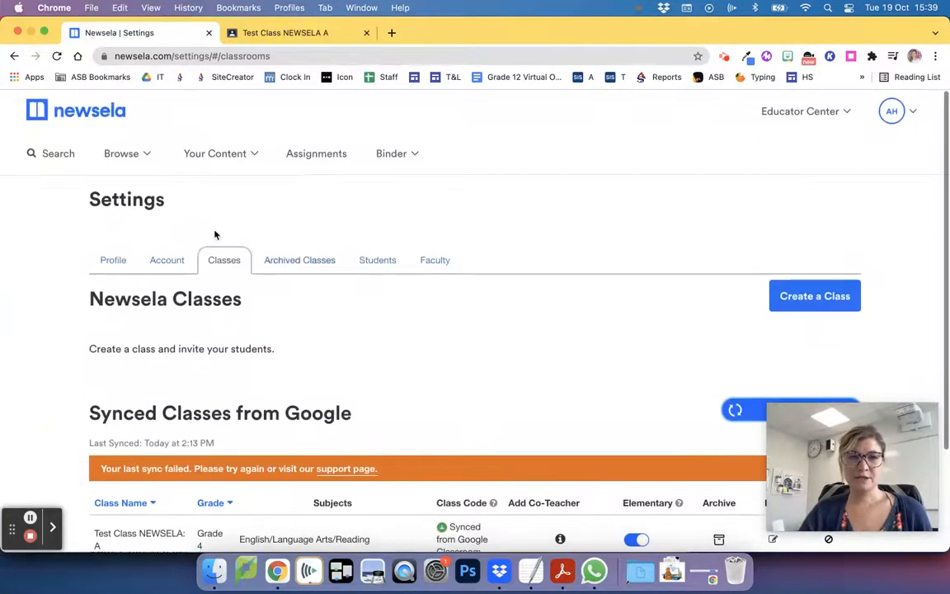
left_click(134, 156)
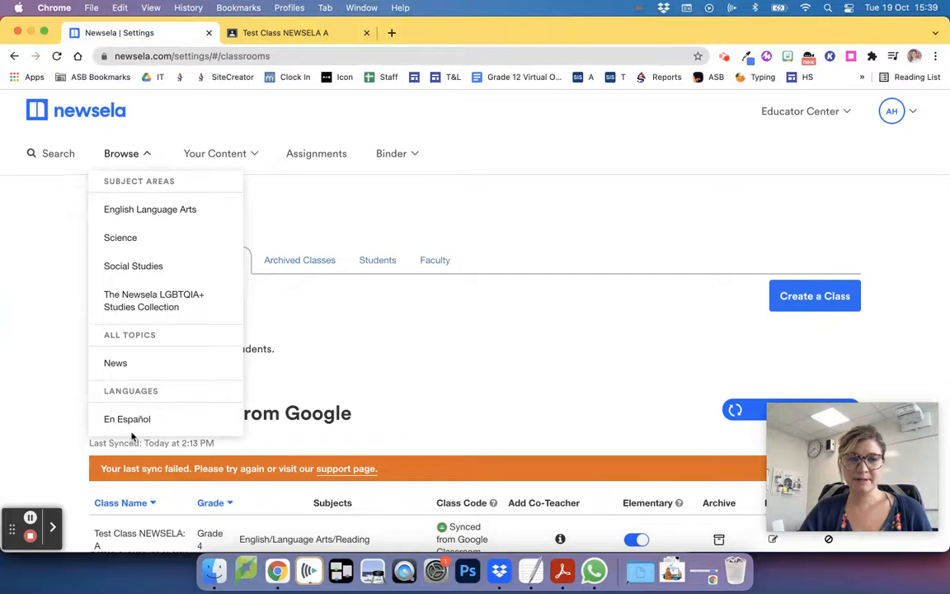
left_click(132, 422)
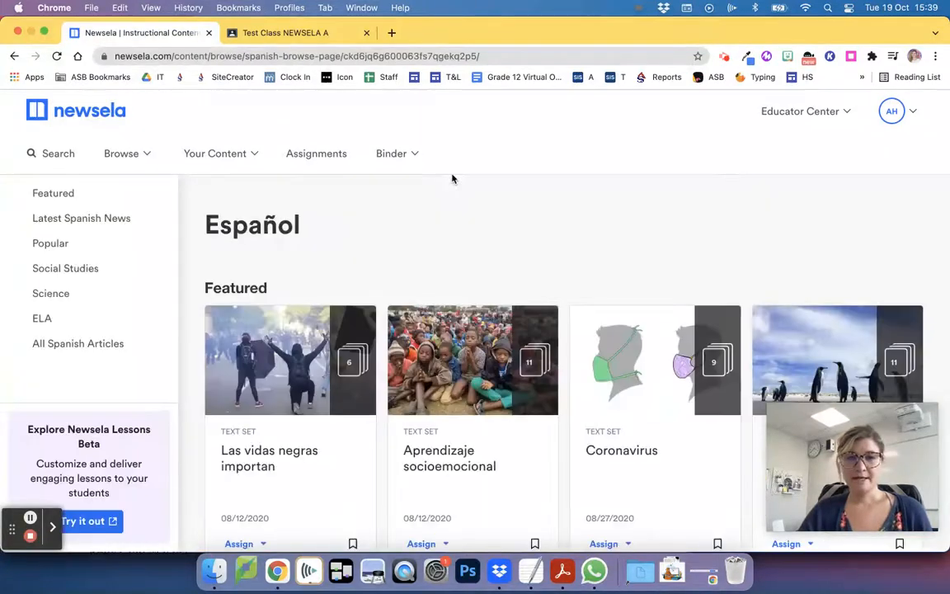
left_click(409, 450)
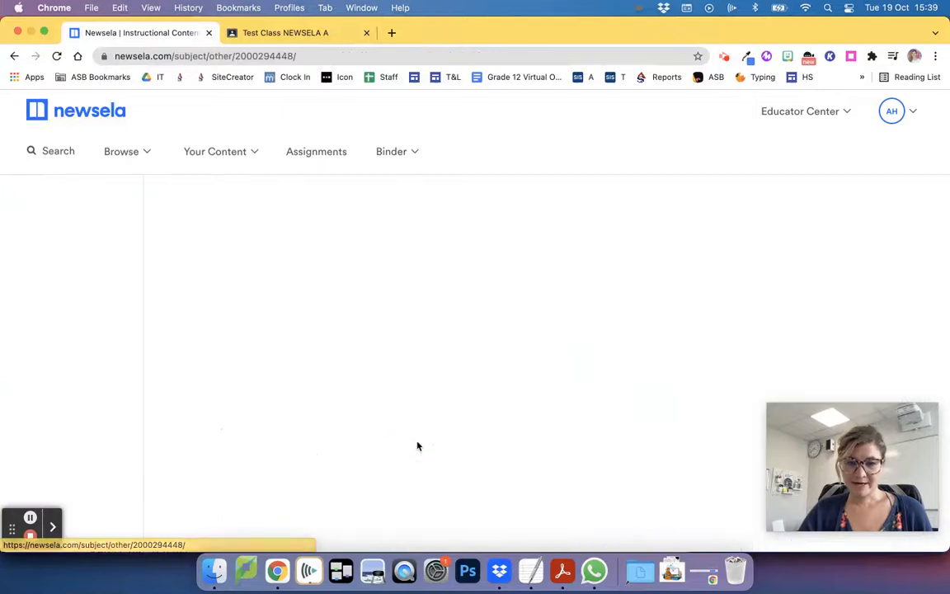
scroll(355, 384, "down", 2)
left_click(254, 418)
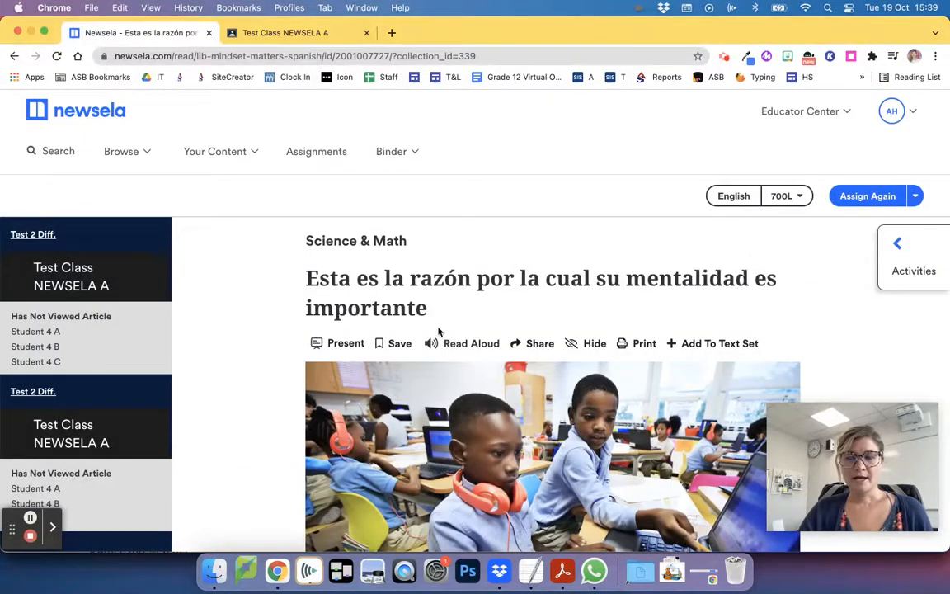
Examine the article's tools, recommended grades and text level
scroll(439, 332, "down", 2)
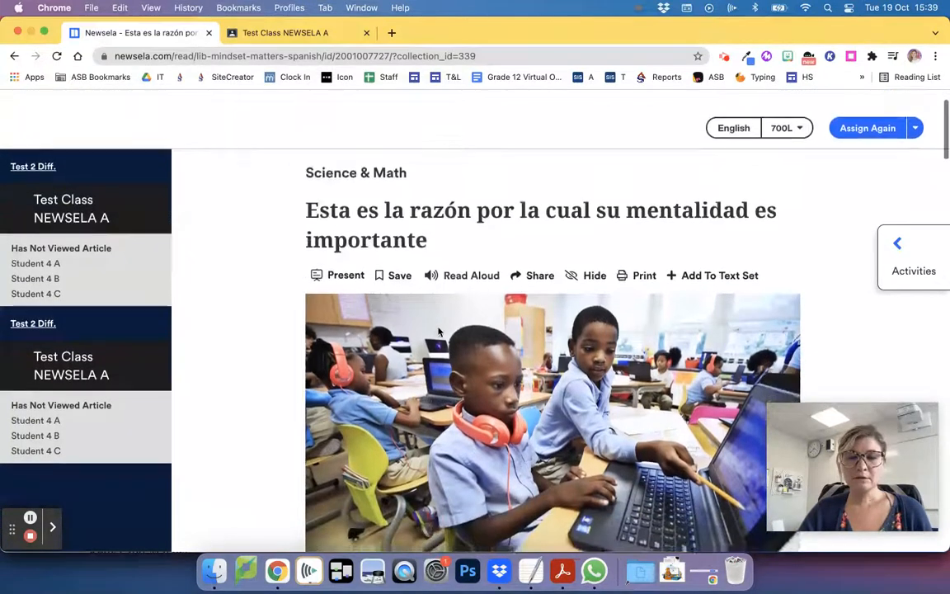
scroll(439, 331, "down", 1)
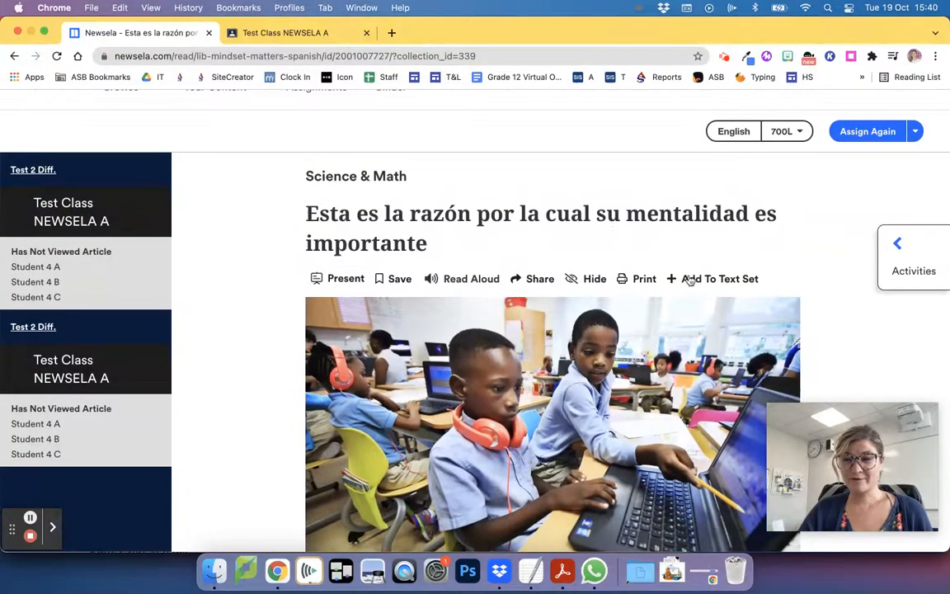
scroll(589, 296, "down", 8)
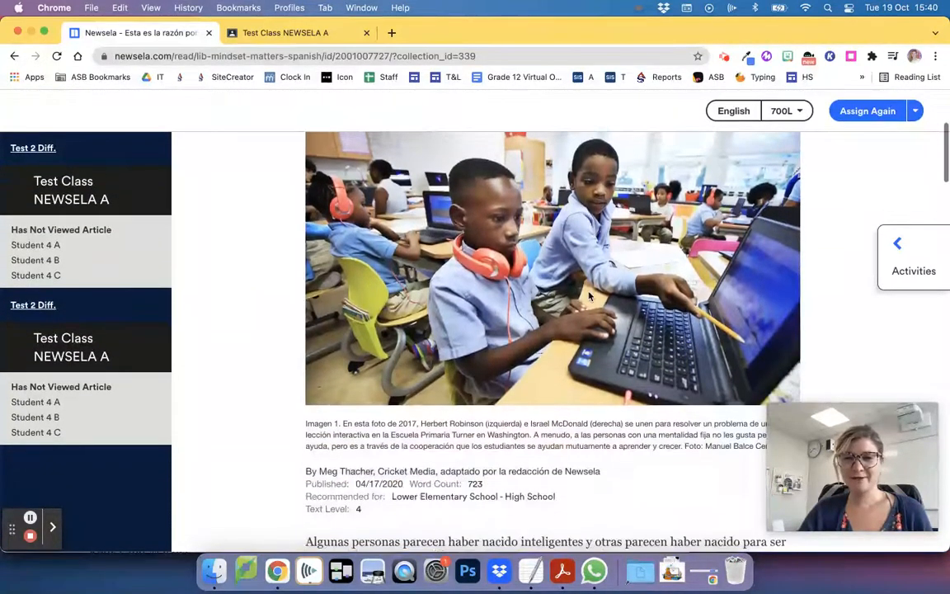
scroll(590, 295, "up", 8)
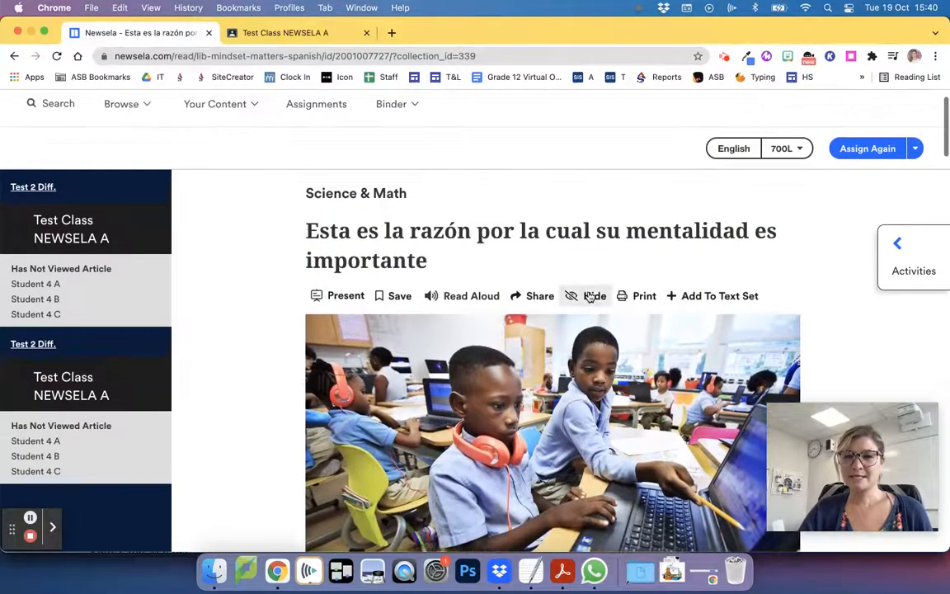
scroll(589, 295, "down", 8)
scroll(589, 295, "down", 5)
left_click(328, 401)
left_click_drag(329, 402, 368, 405)
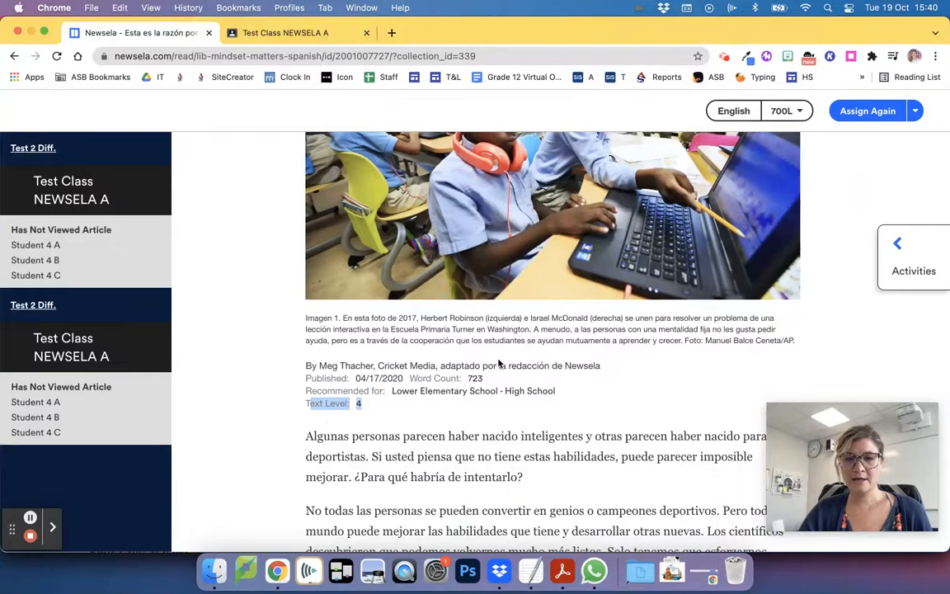
scroll(475, 343, "up", 10)
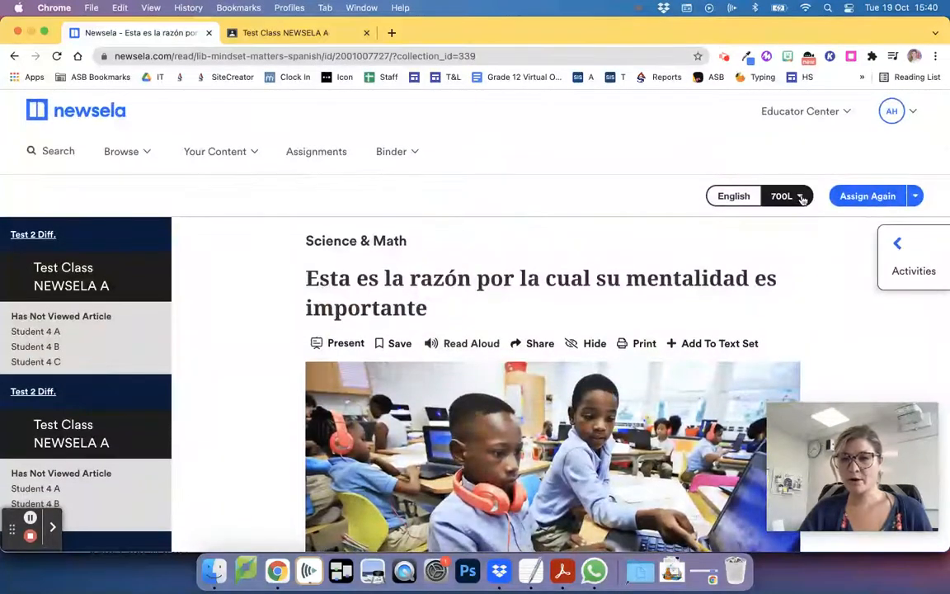
Select the Spanish 700L reading level for the article and check its text level against the level options
left_click(792, 198)
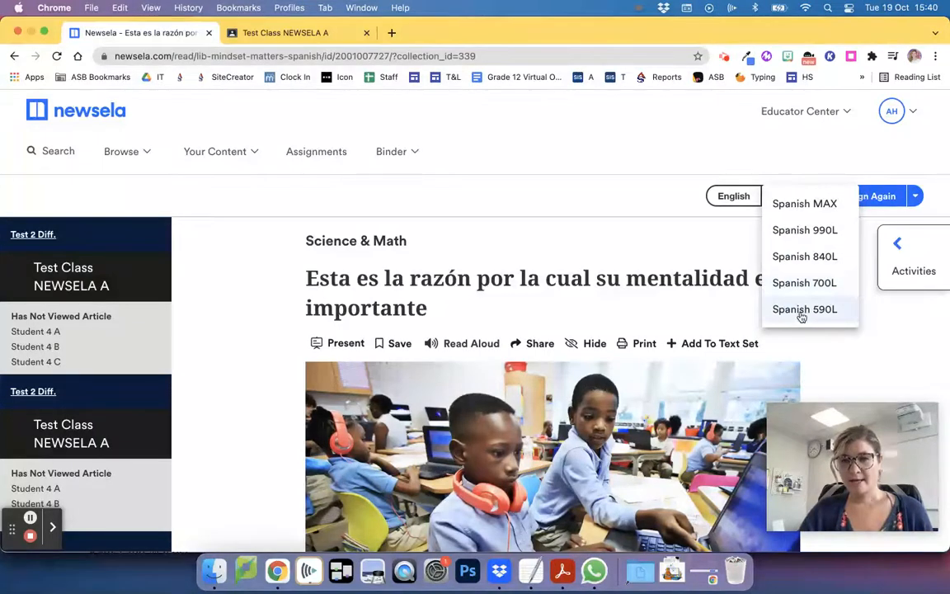
left_click(800, 283)
scroll(604, 307, "down", 9)
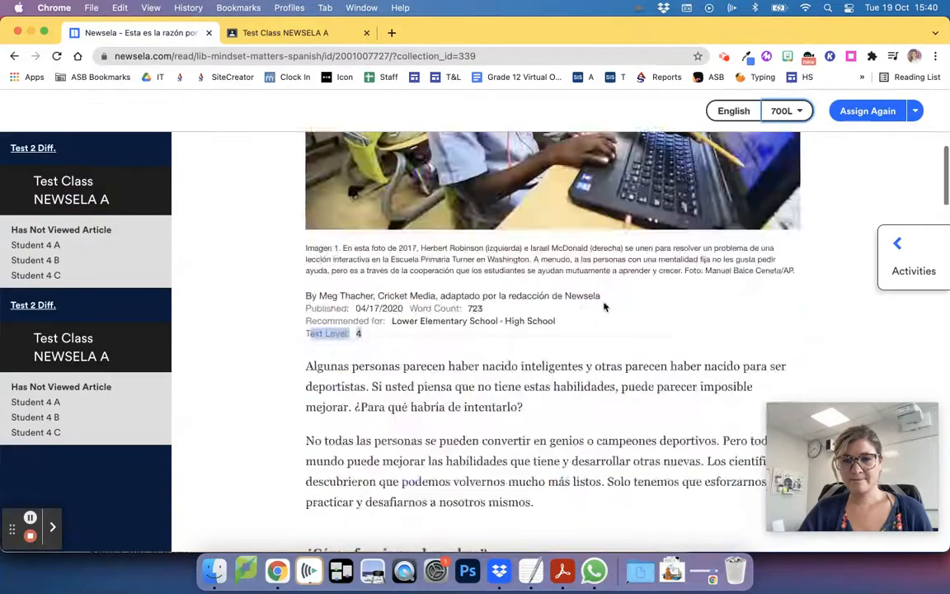
scroll(512, 321, "up", 4)
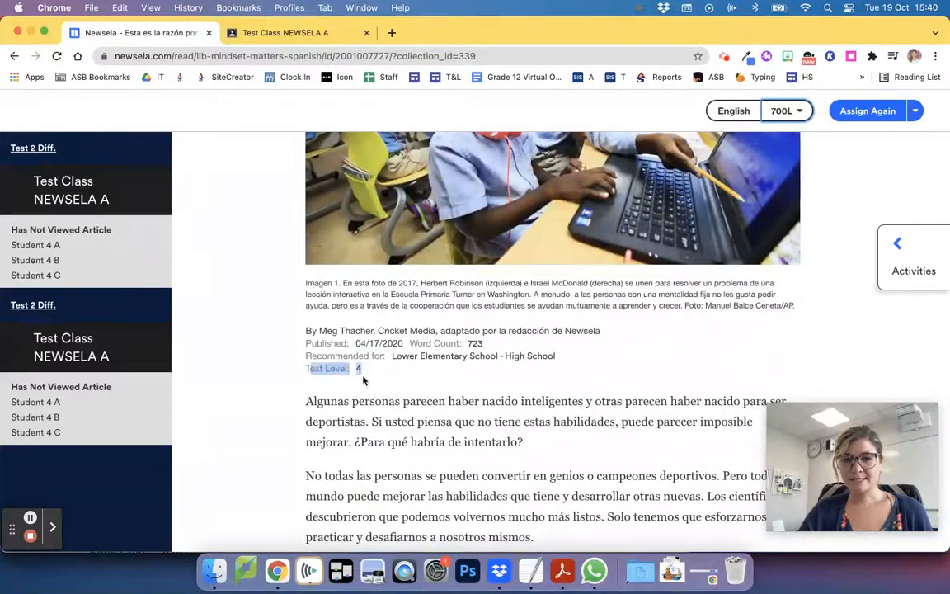
scroll(510, 356, "up", 3)
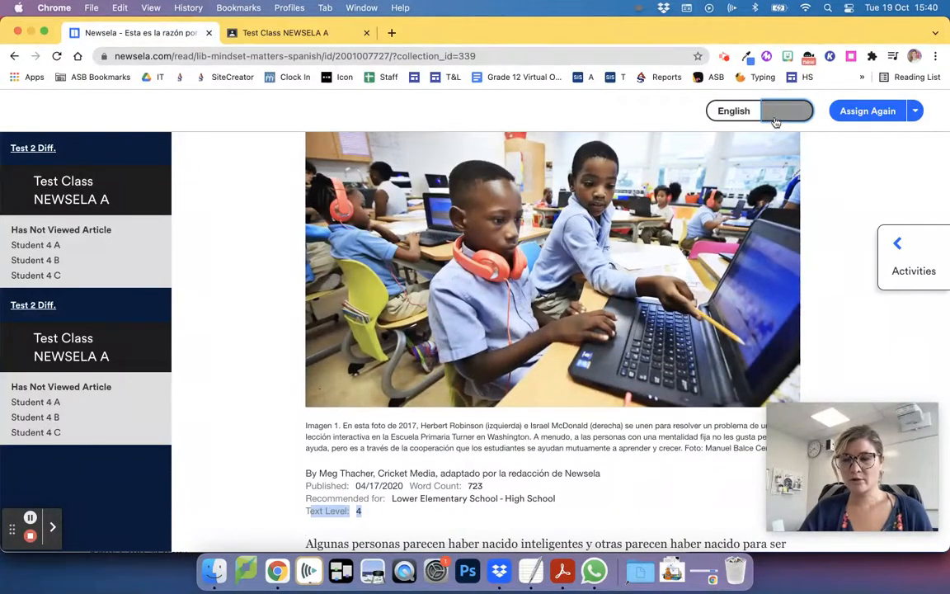
scroll(530, 307, "up", 3)
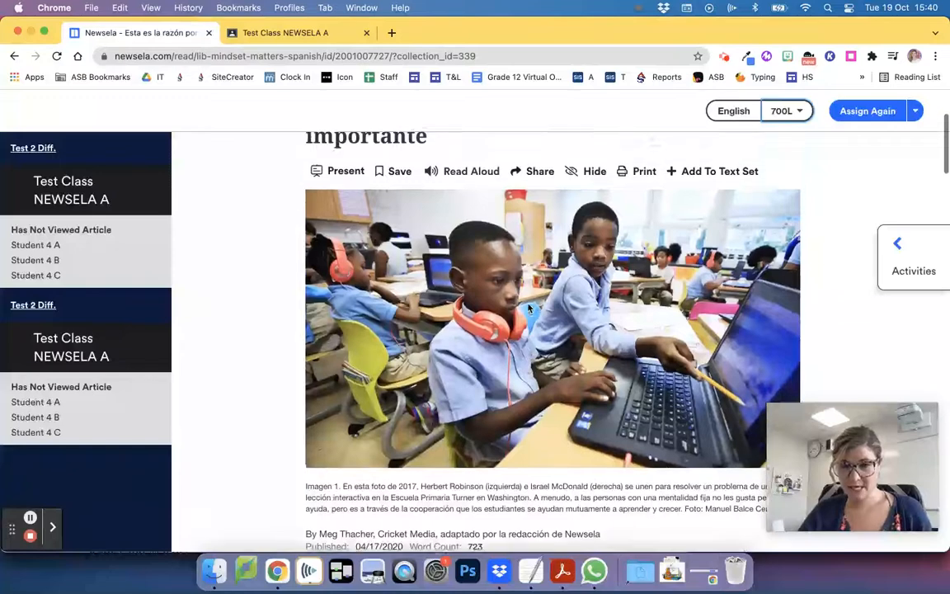
scroll(530, 308, "up", 3)
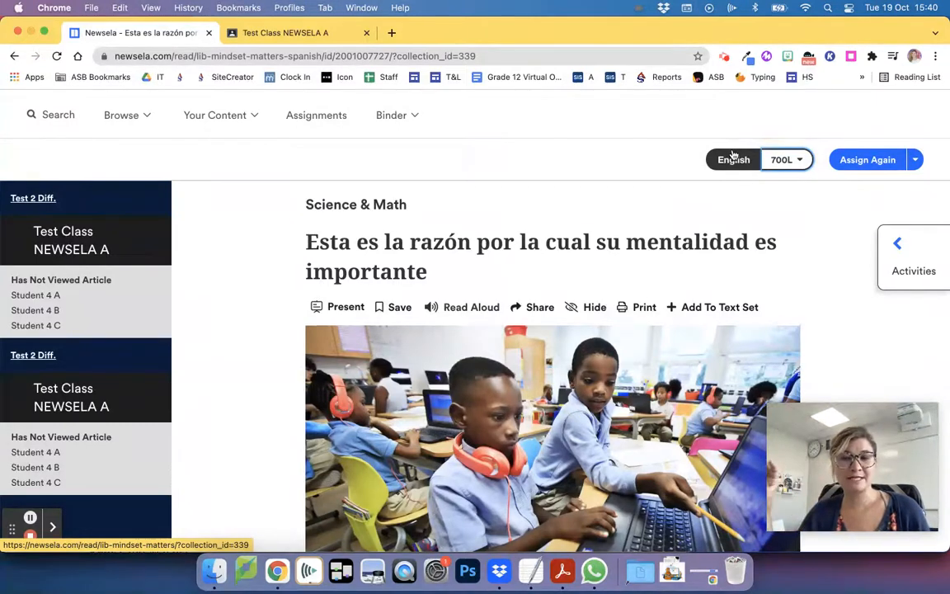
left_click(783, 161)
left_click(786, 153)
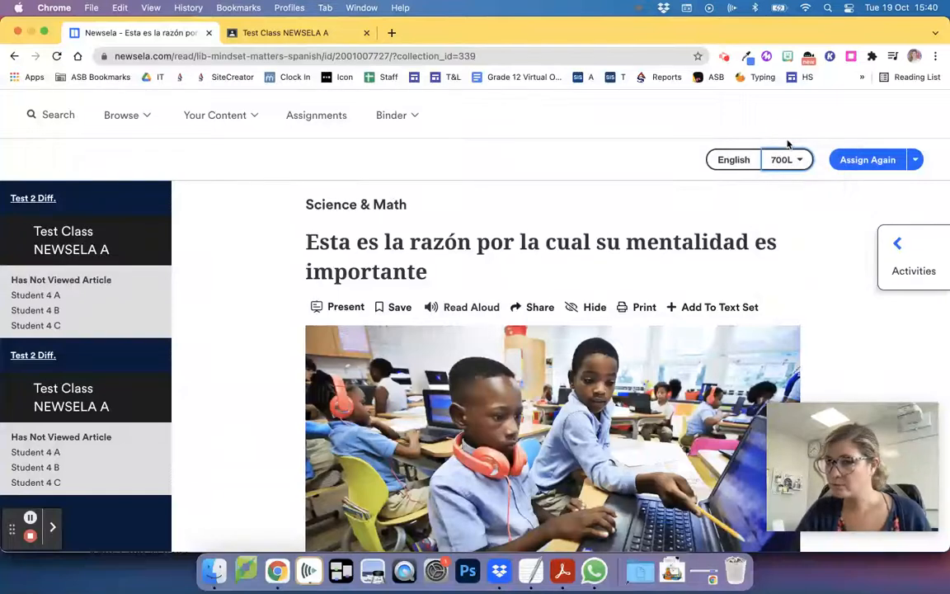
Start assigning the article again and title the assignment "Test"
left_click(875, 161)
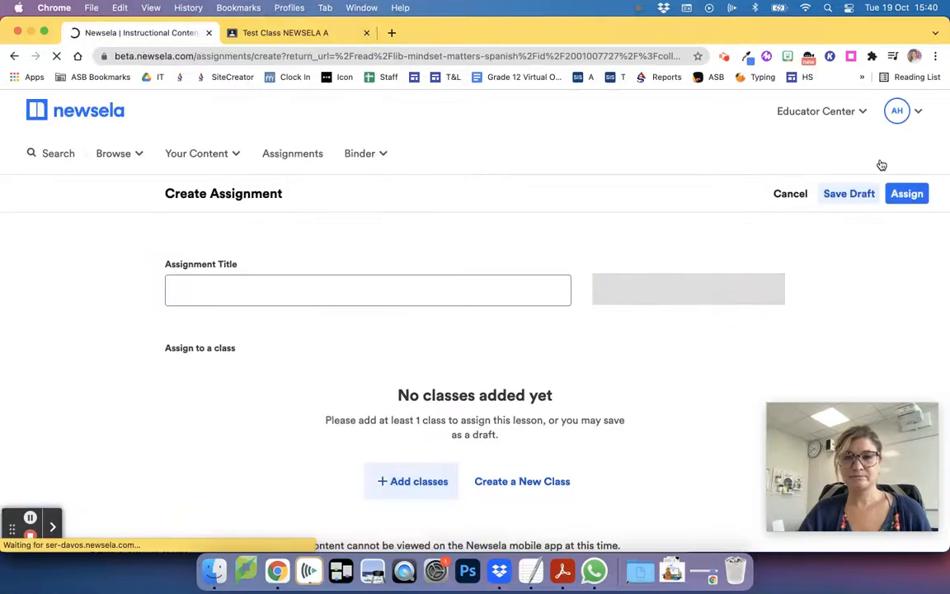
left_click(399, 283)
type("Tes")
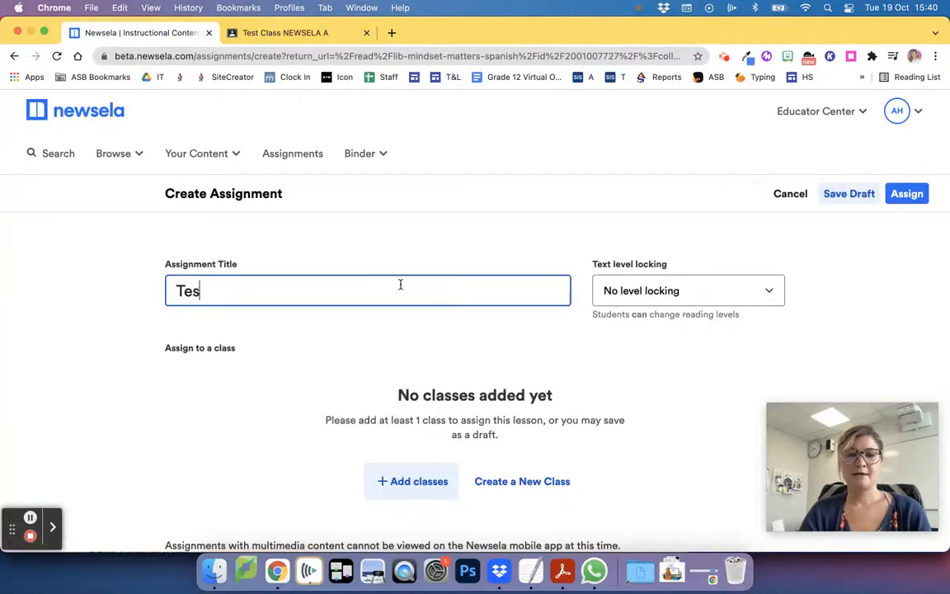
type("t")
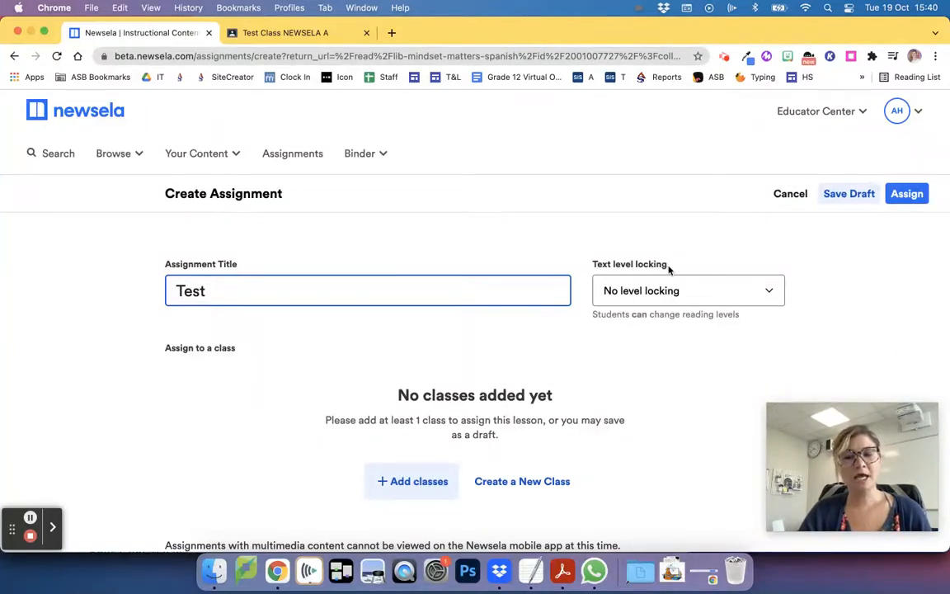
Review the assignment's text level locking options, leaving it at No level locking
left_click(771, 295)
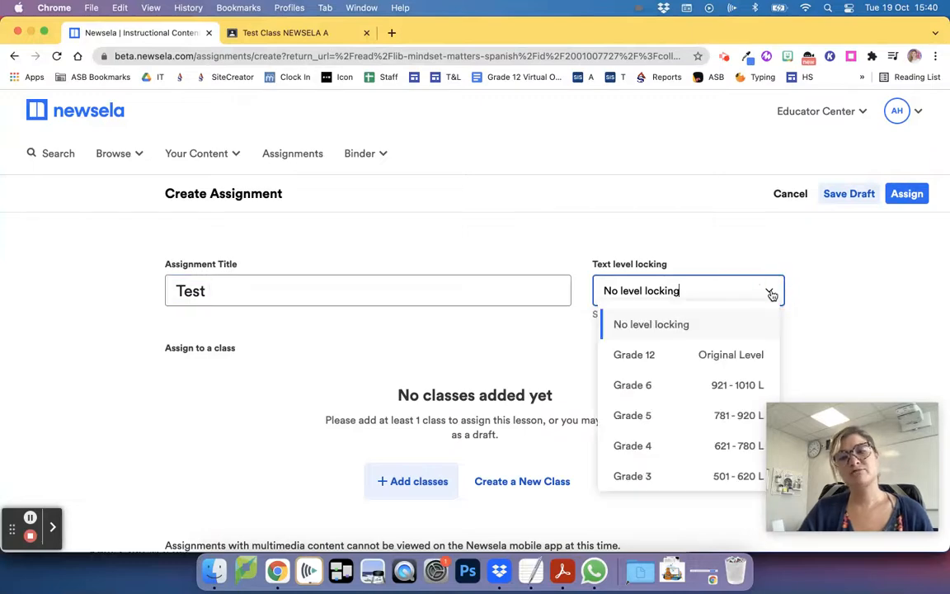
scroll(841, 331, "down", 2)
scroll(842, 332, "down", 2)
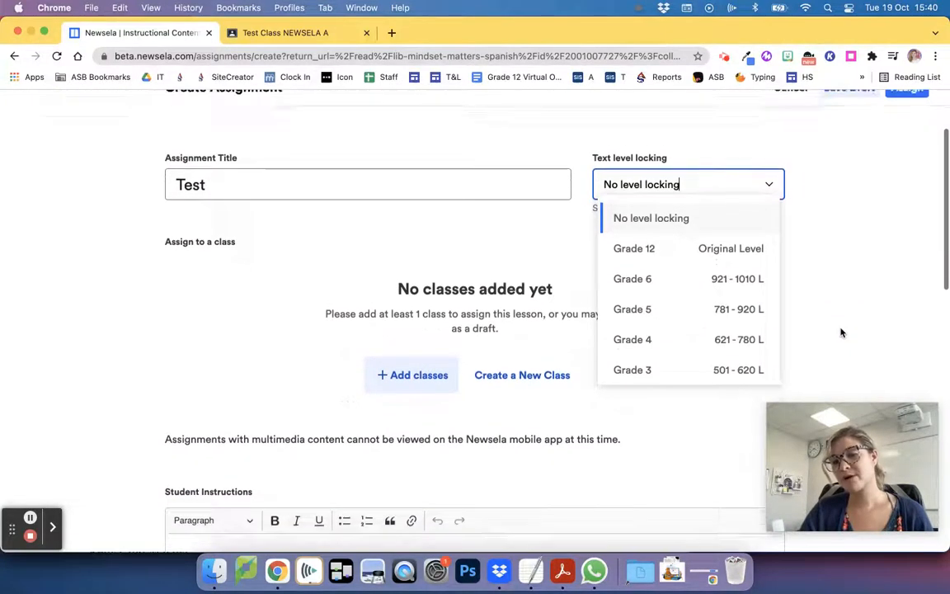
left_click(841, 333)
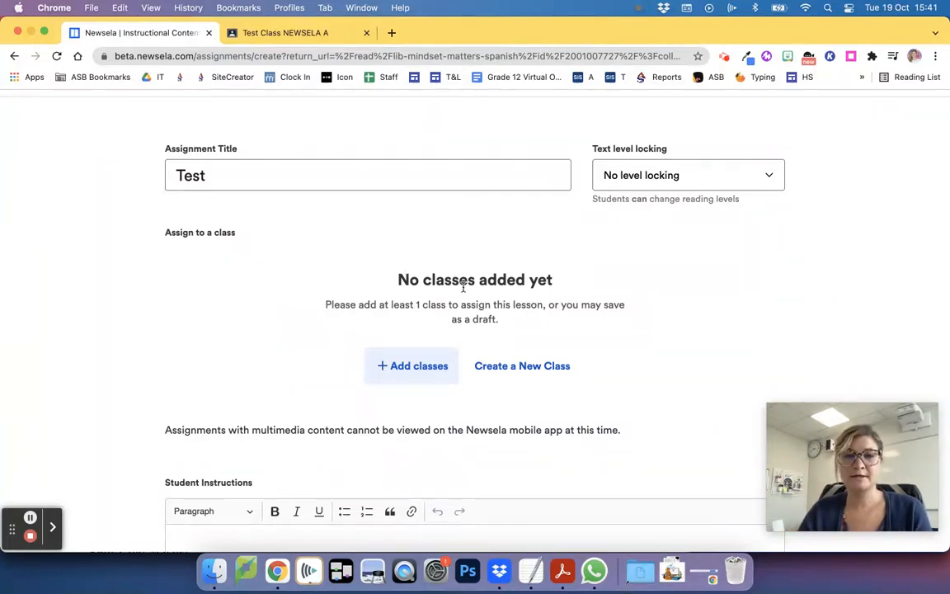
Add the existing class "Test Class NEWSELA: A" to the assignment
left_click(217, 170)
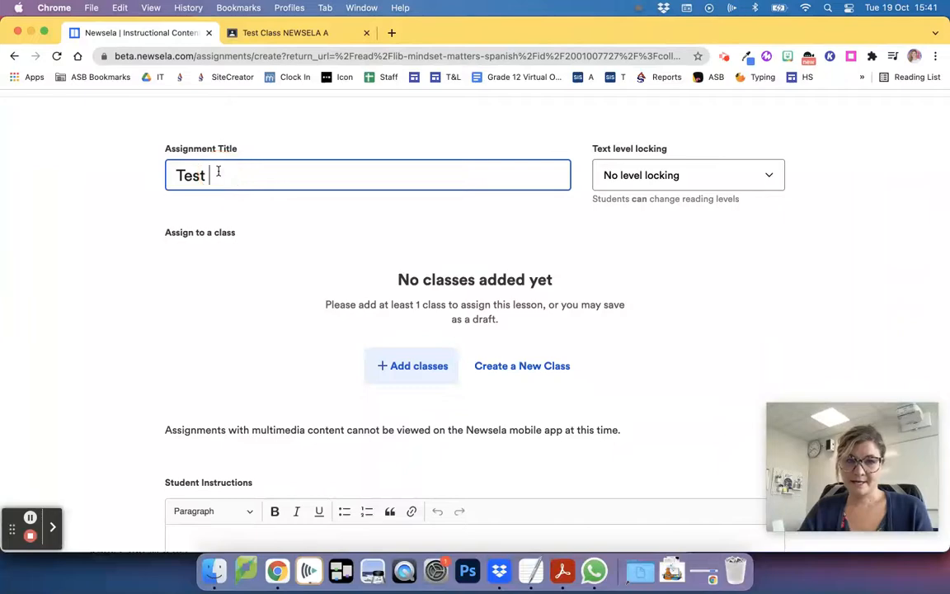
left_click(413, 363)
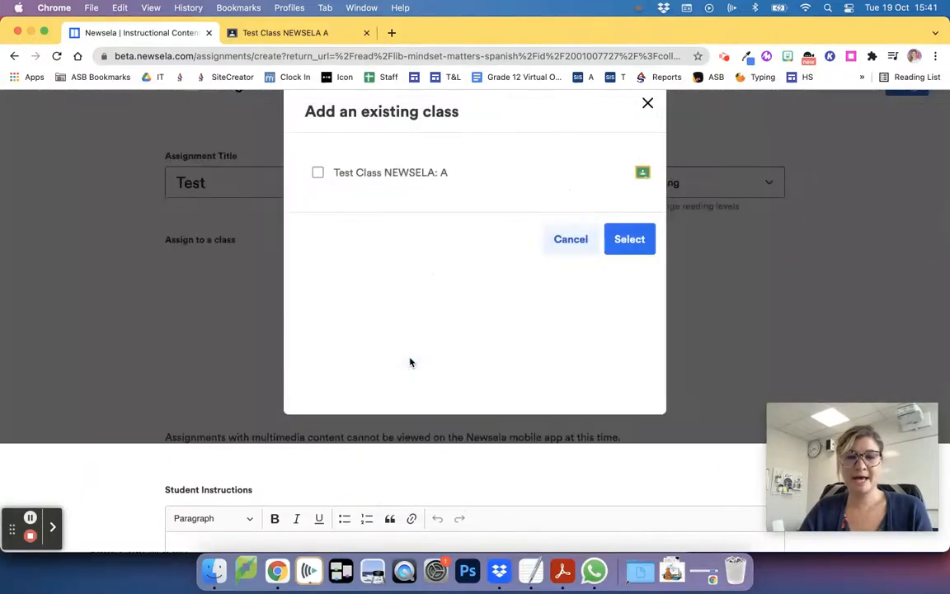
left_click(375, 184)
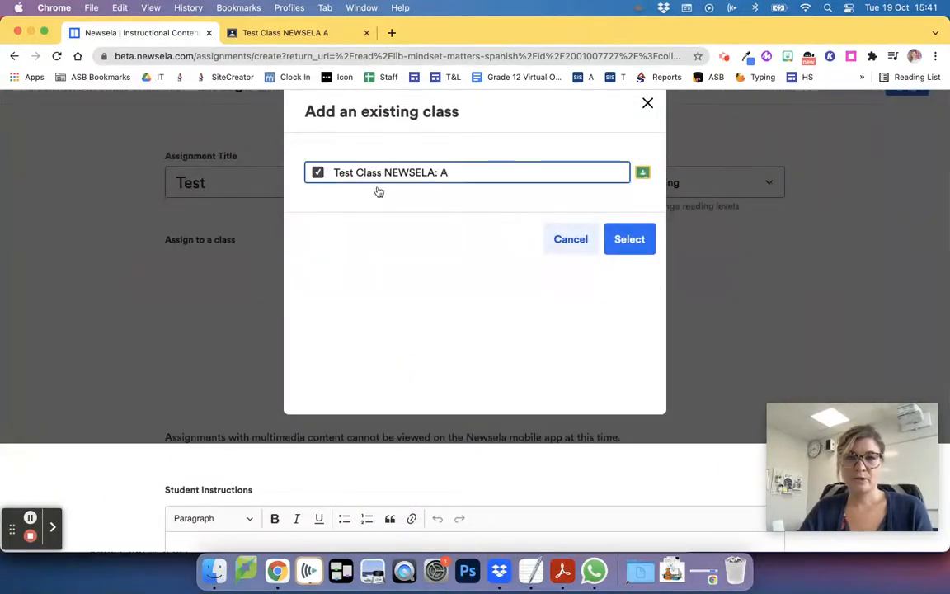
left_click(630, 240)
Begin the student instructions for the assignment with the lines "Newsela instruction. ---" and "Highlight."
scroll(346, 282, "down", 2)
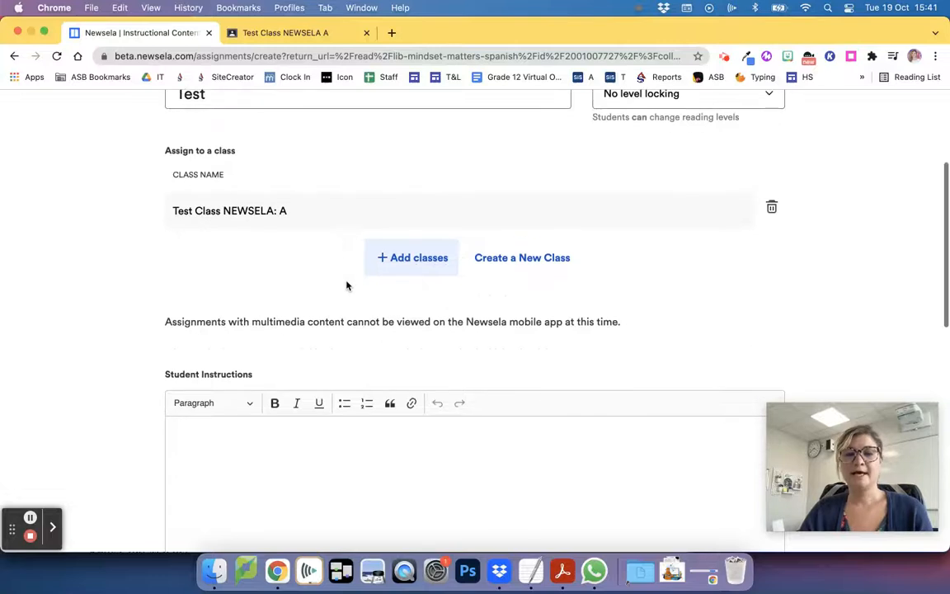
left_click_drag(164, 374, 255, 377)
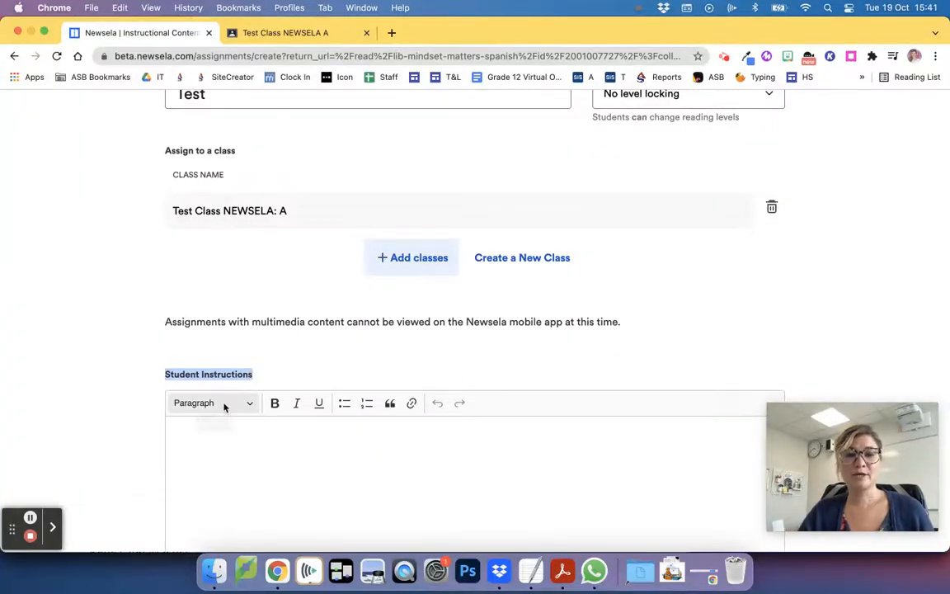
left_click(213, 446)
type("NE")
key("BackSpace")
type("ew")
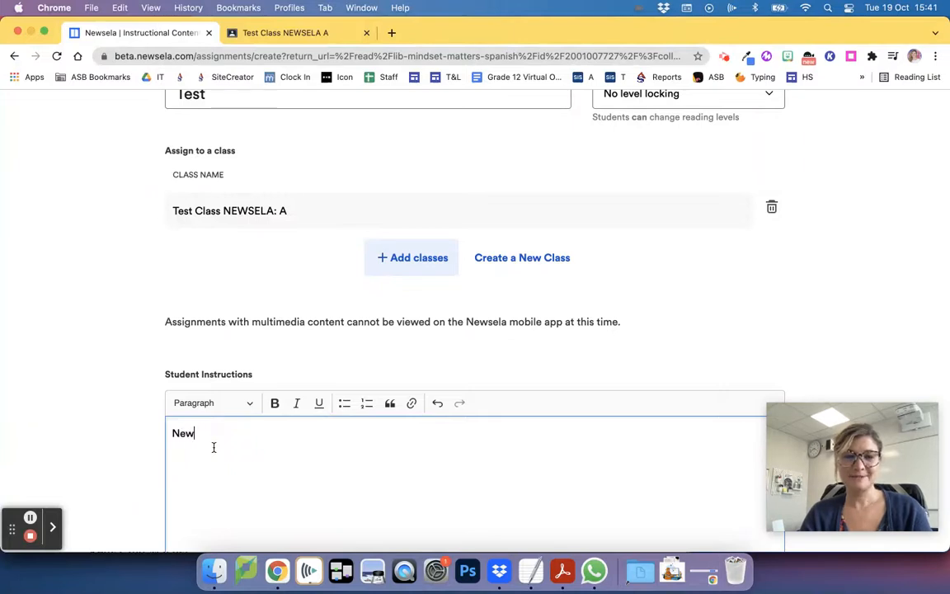
type("sela instruc")
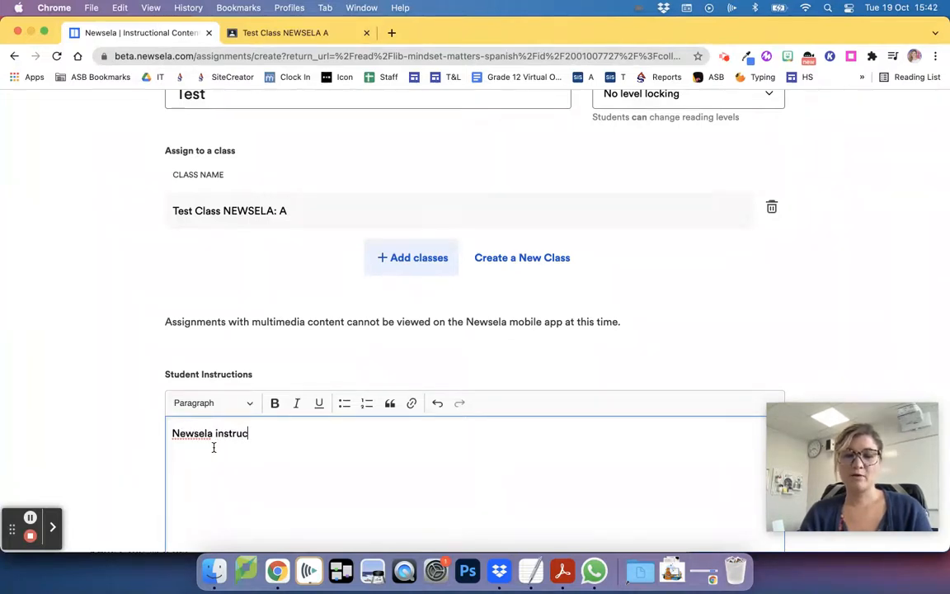
type("tion. ")
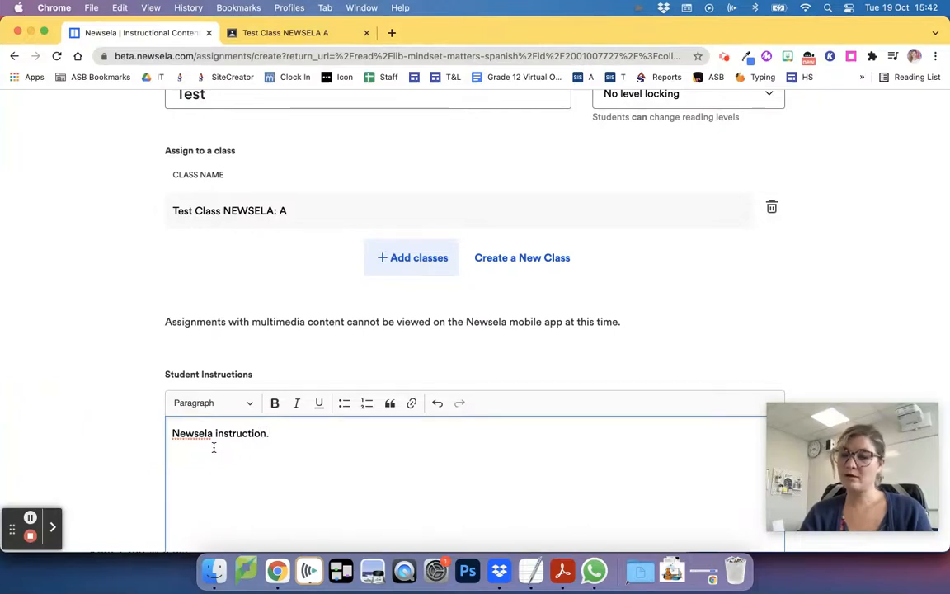
type("-")
key("BackSpace")
type("Highlight. ")
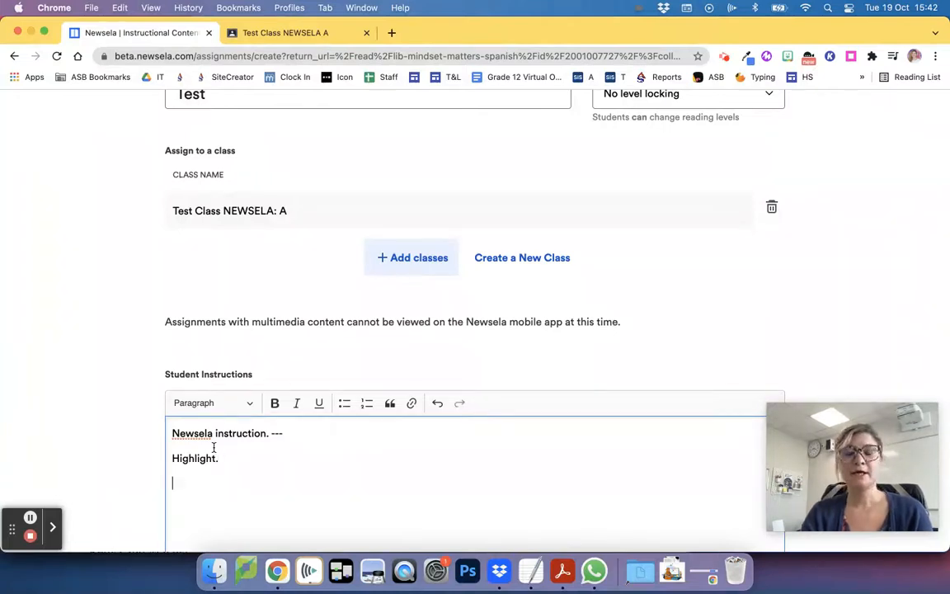
Add the lines "Read and then answer quiz." and "Read thinking about..." to the student instructions
type("Read adn the")
key("BackSpace")
key("BackSpace")
key("BackSpace")
key("BackSpace")
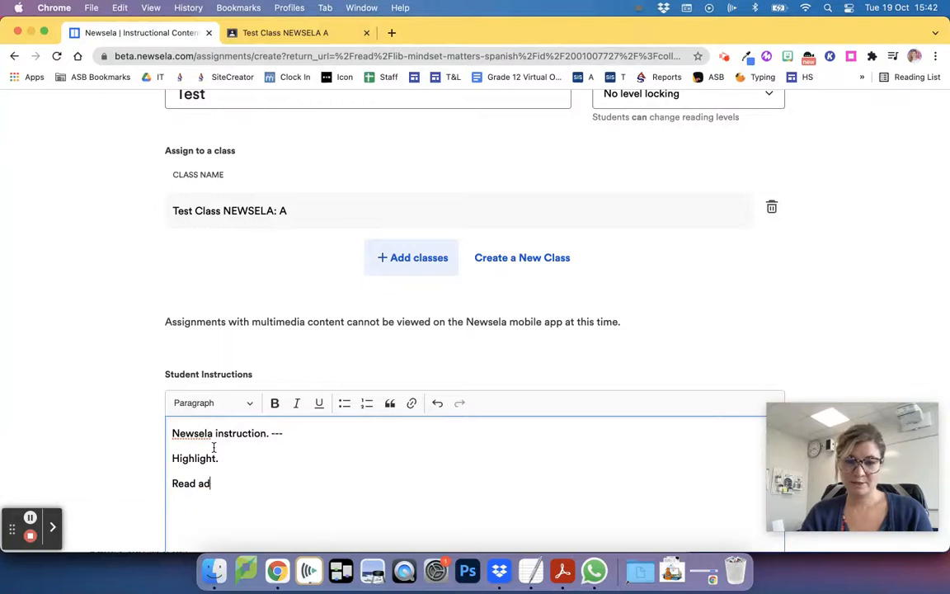
type("then answer quiz.")
key("Return")
key("Return")
type("R")
key("BackSpace")
key("BackSpace")
key("BackSpace")
type("Read thinking about...")
scroll(24, 485, "down", 3)
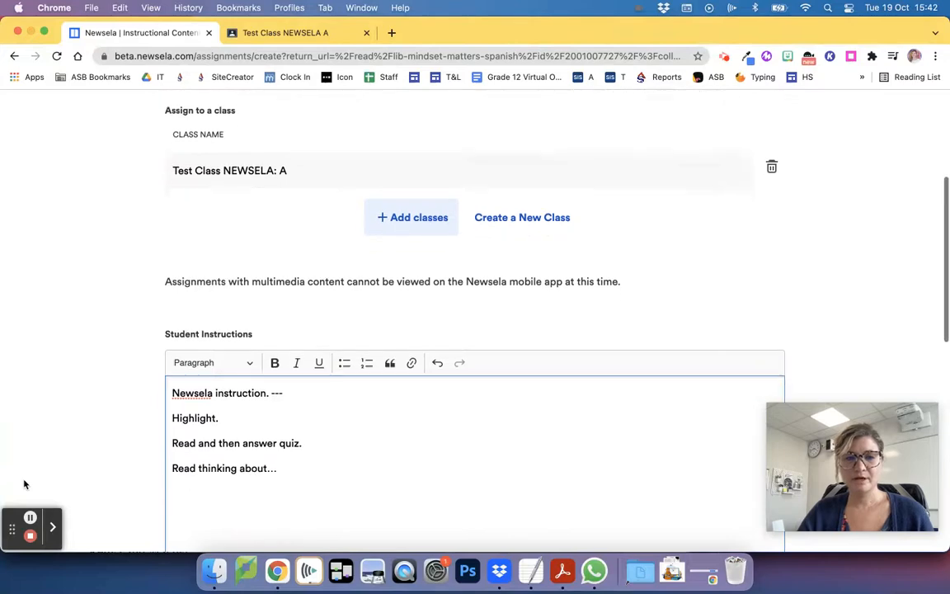
Assign the Test assignment to the class and dismiss the "Learn to use the collection" video popup
scroll(25, 485, "up", 2)
scroll(25, 485, "up", 3)
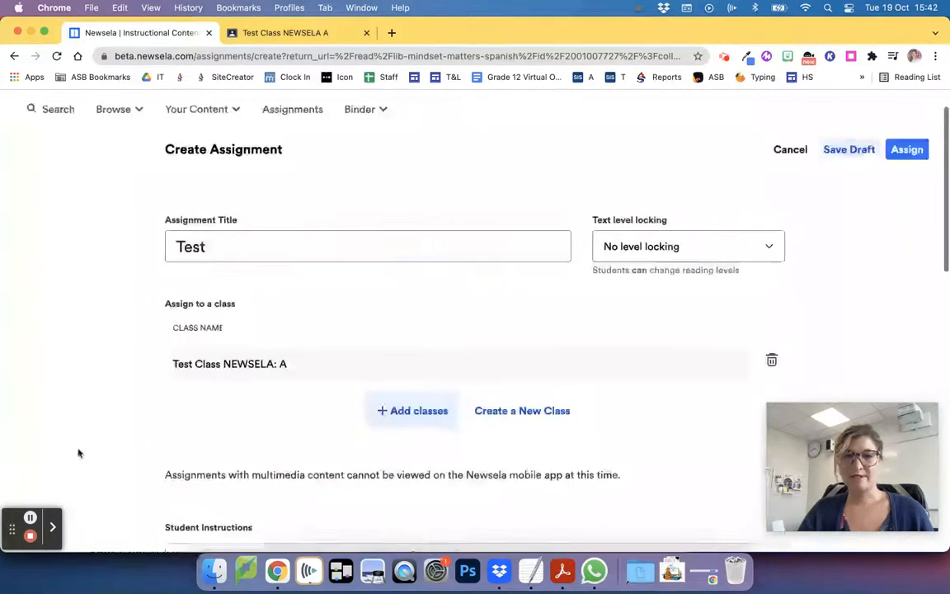
left_click(907, 150)
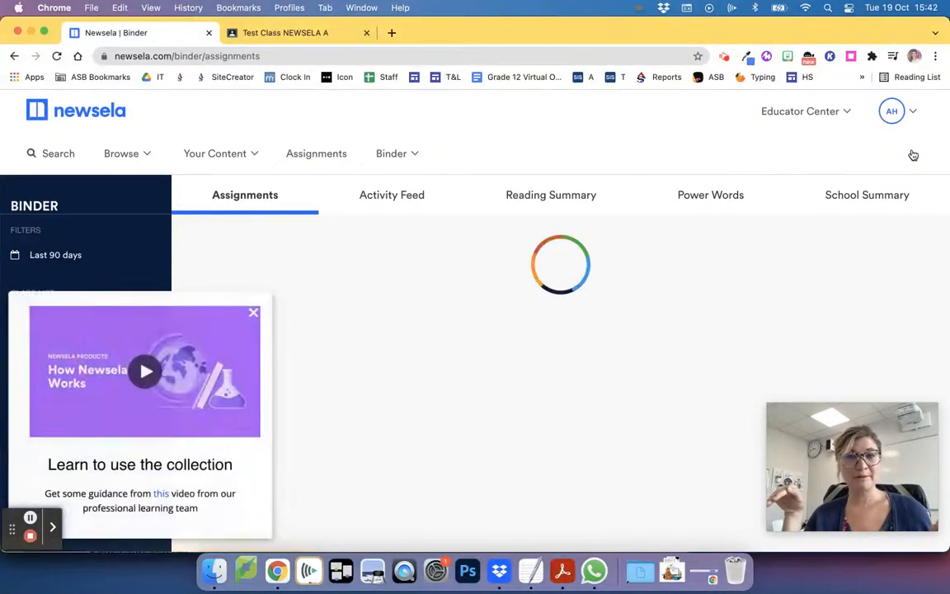
left_click(259, 312)
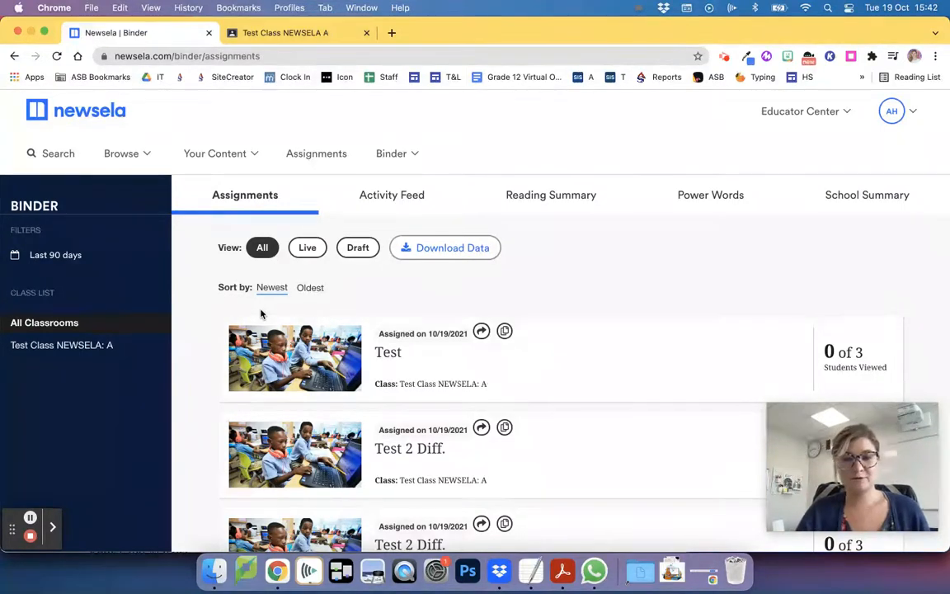
Share the newest Test assignment to Google Classroom as an assignment for Test Class NEWSELA
left_click(482, 332)
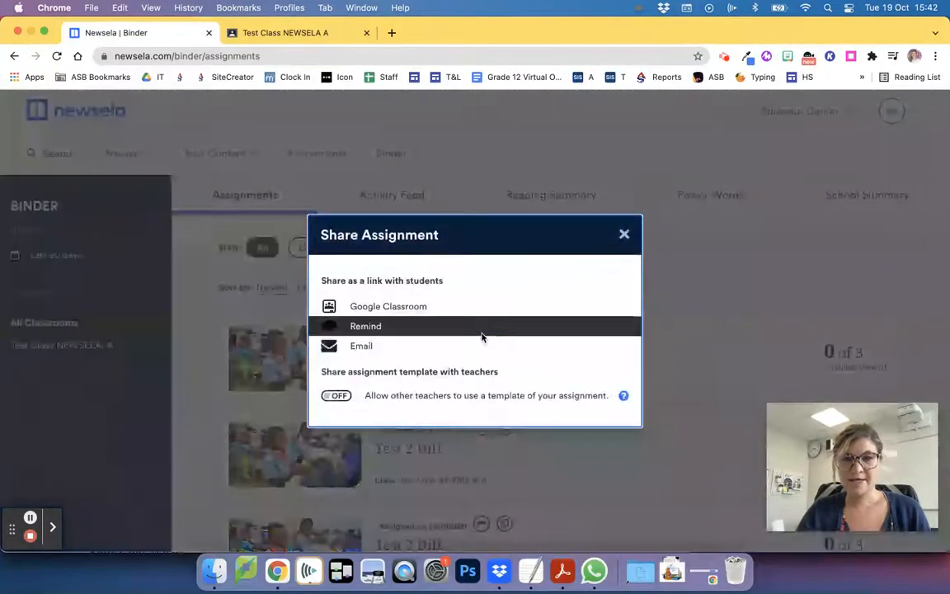
left_click(422, 309)
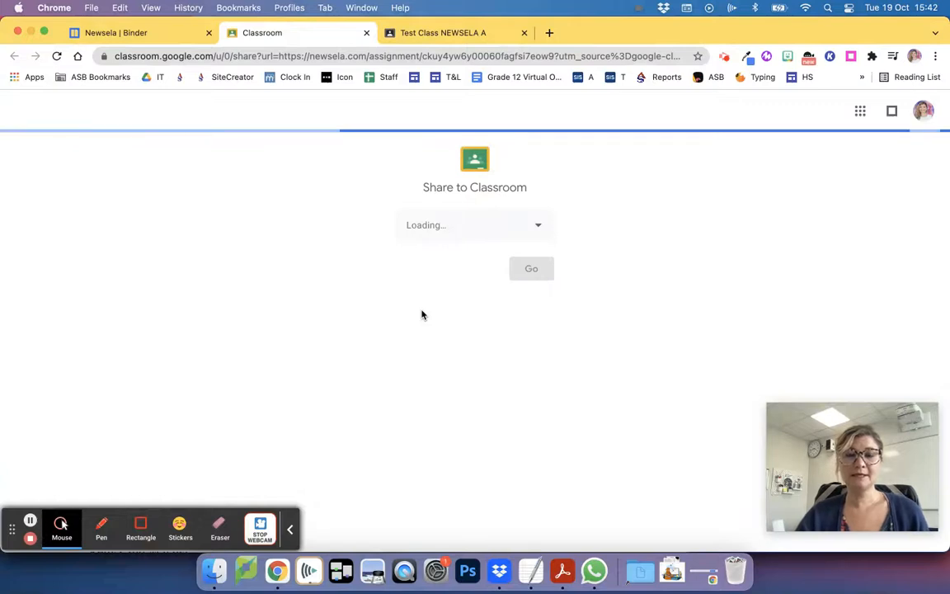
left_click(541, 227)
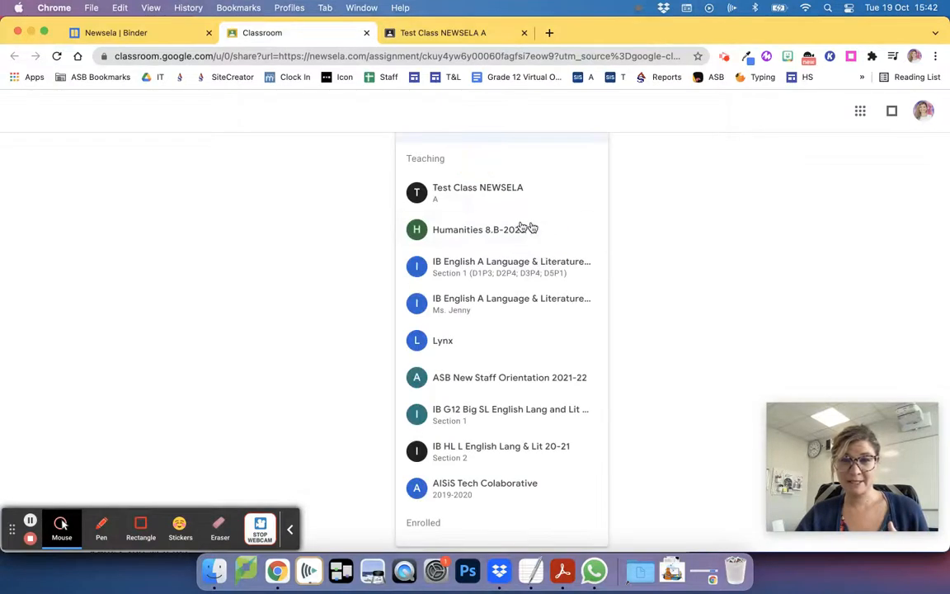
left_click(467, 198)
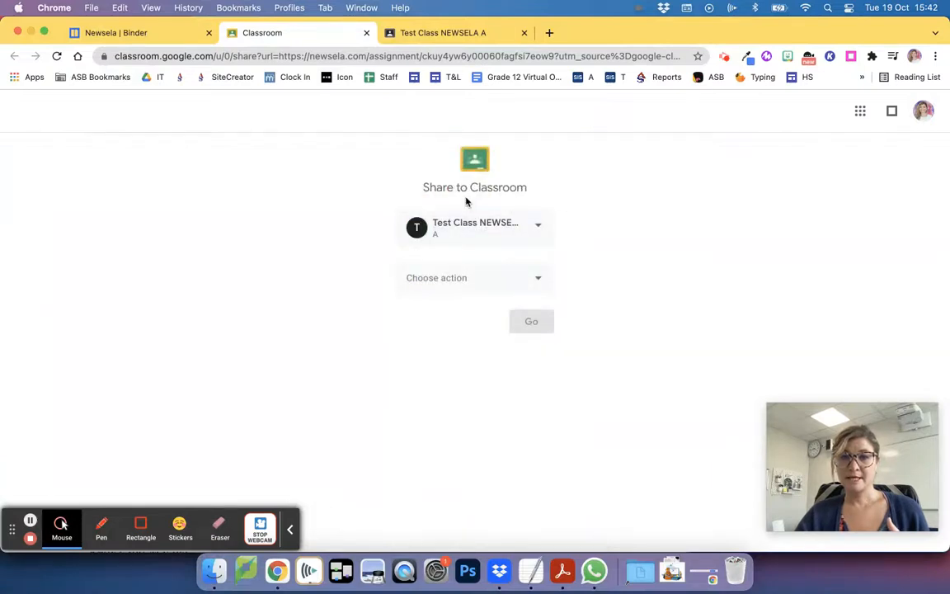
left_click(443, 284)
left_click(449, 310)
left_click(525, 320)
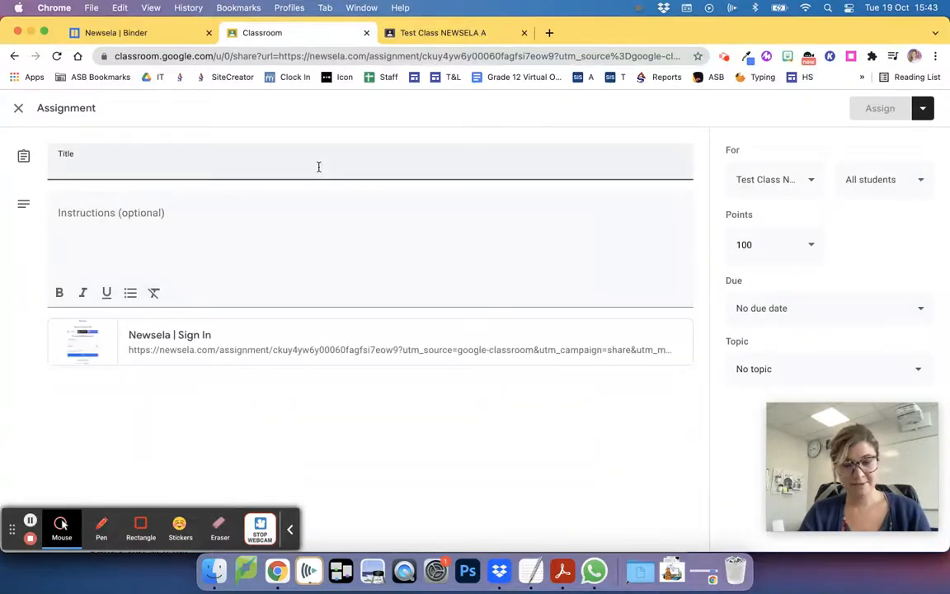
Title the Classroom assignment "Same as I used before" and enter the instructions "Click on" and "Sign in through GOOGLE."
type("Same a")
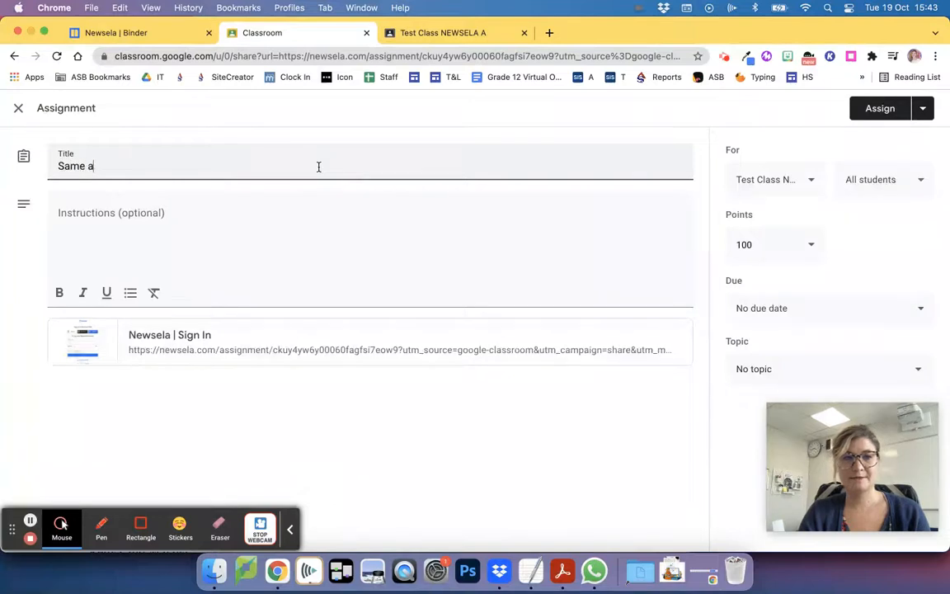
type("s I used befor")
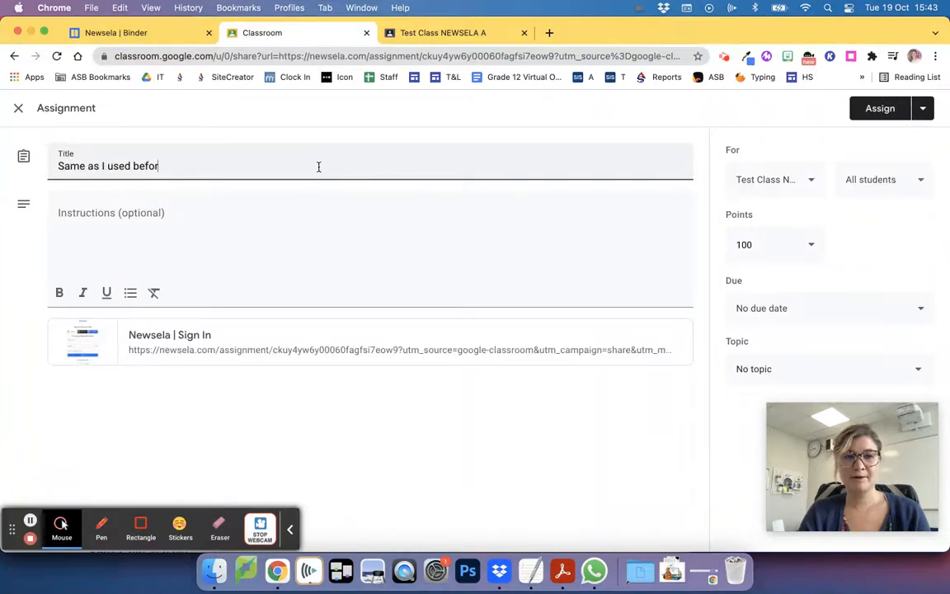
type("e")
key("Tab")
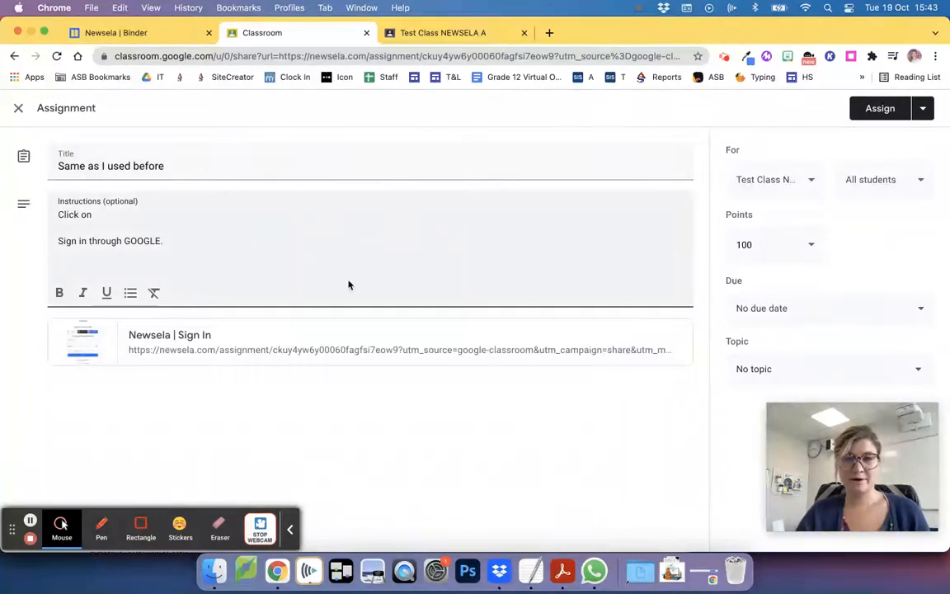
Review the class and student choices, keeping Test Class NEWSELA and All students, and post the assignment
left_click(777, 190)
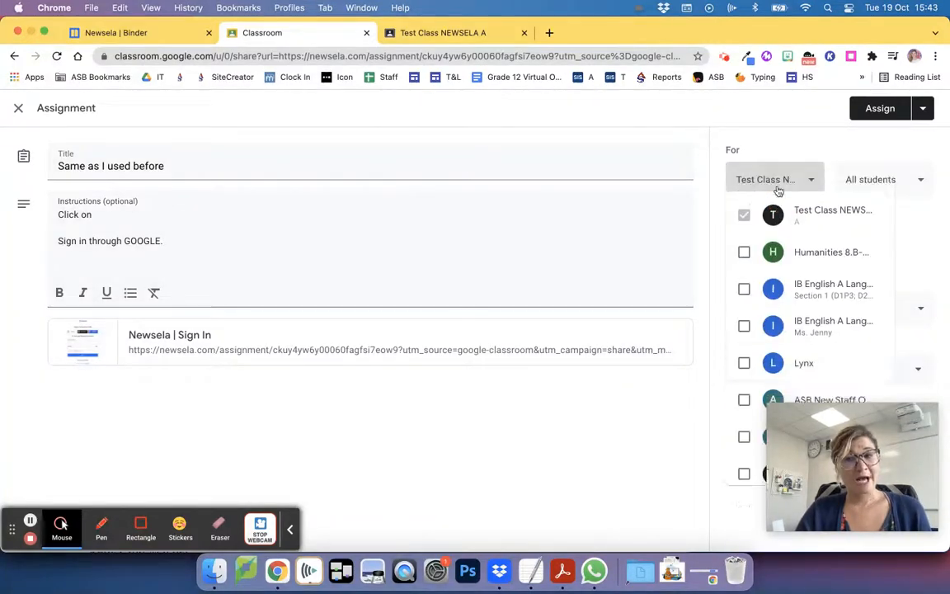
left_click(649, 167)
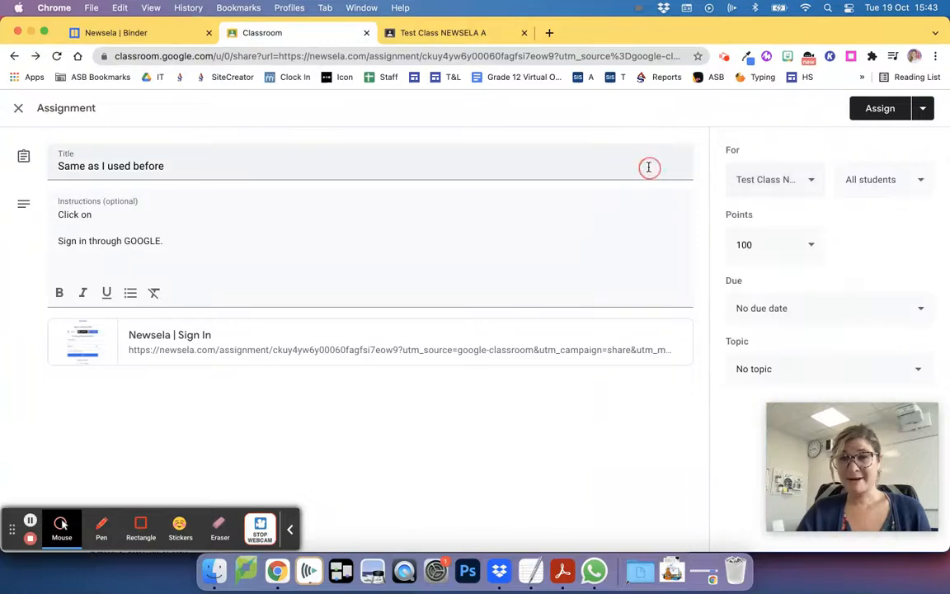
left_click(888, 188)
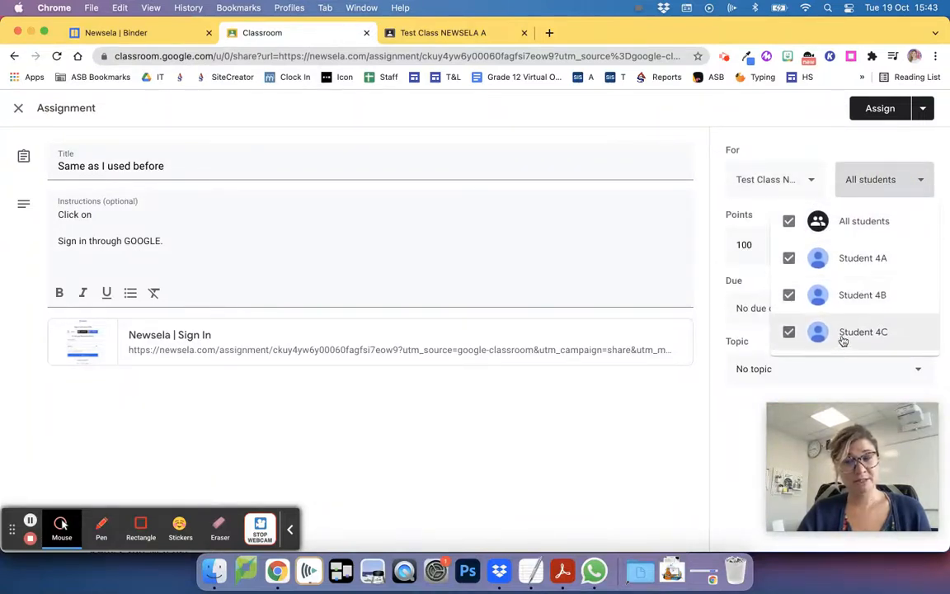
left_click(917, 184)
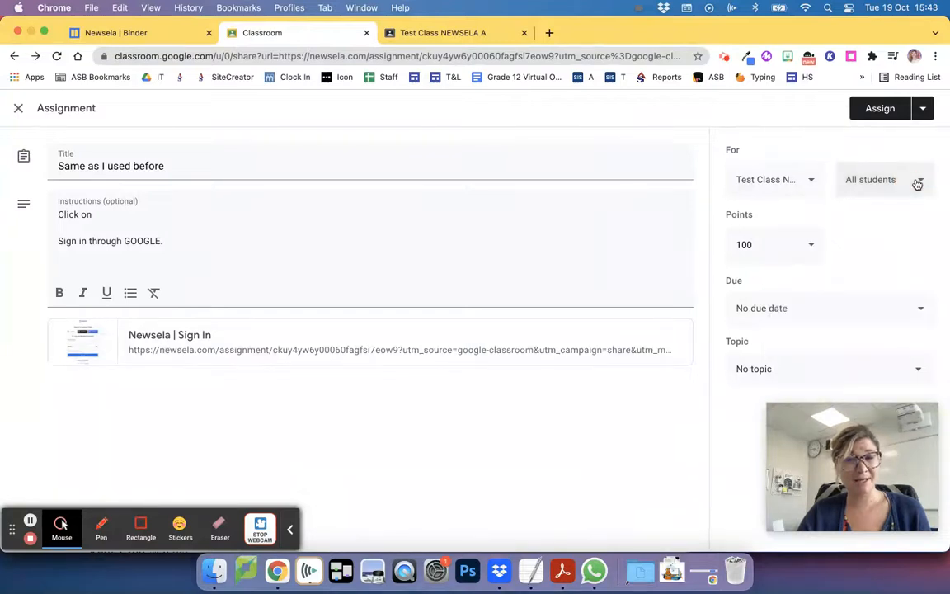
left_click(878, 108)
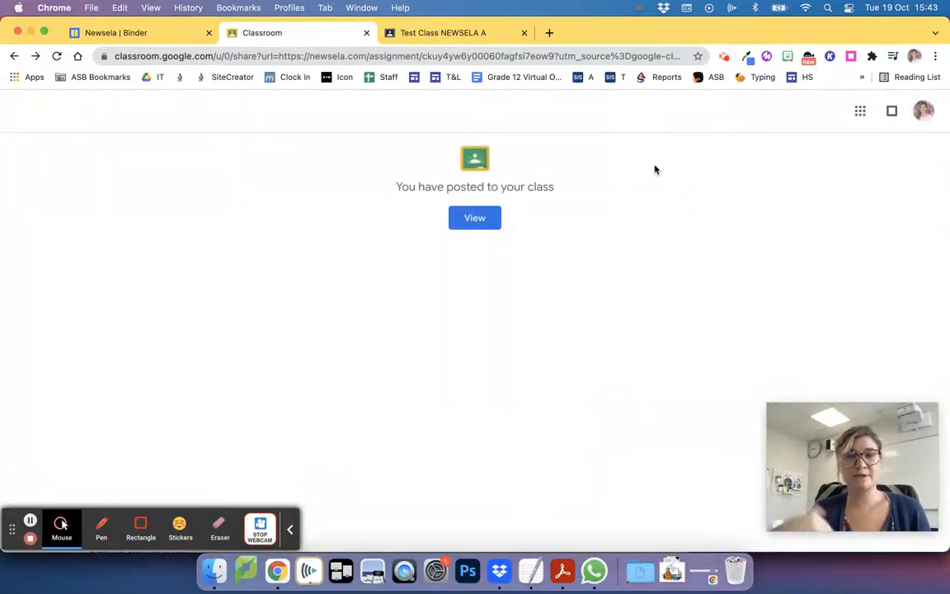
Switch to the student's green browser window showing the Test Class NEWSELA classwork list
key("ctrl+Up")
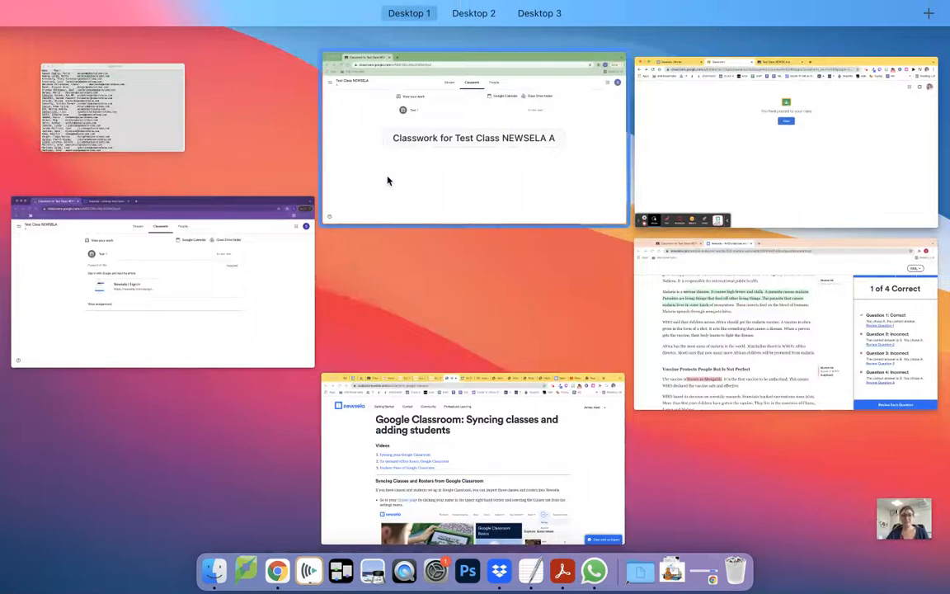
left_click(246, 287)
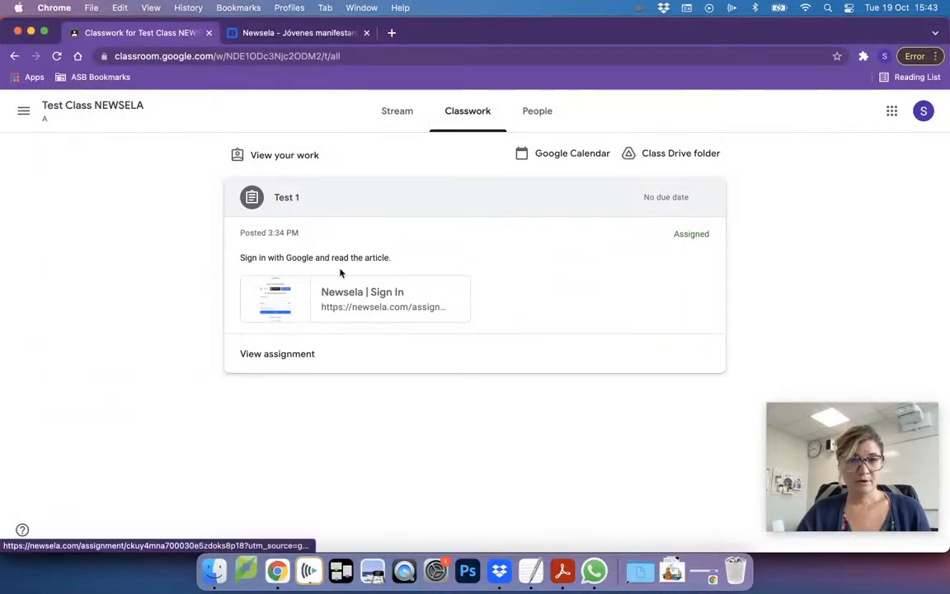
key("ctrl+Up")
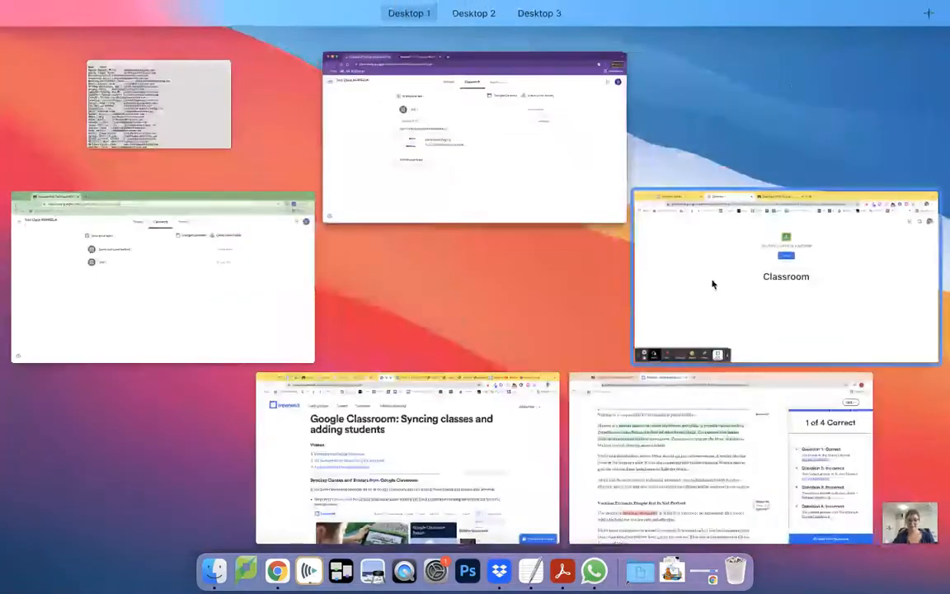
left_click(710, 279)
key("ctrl+Up")
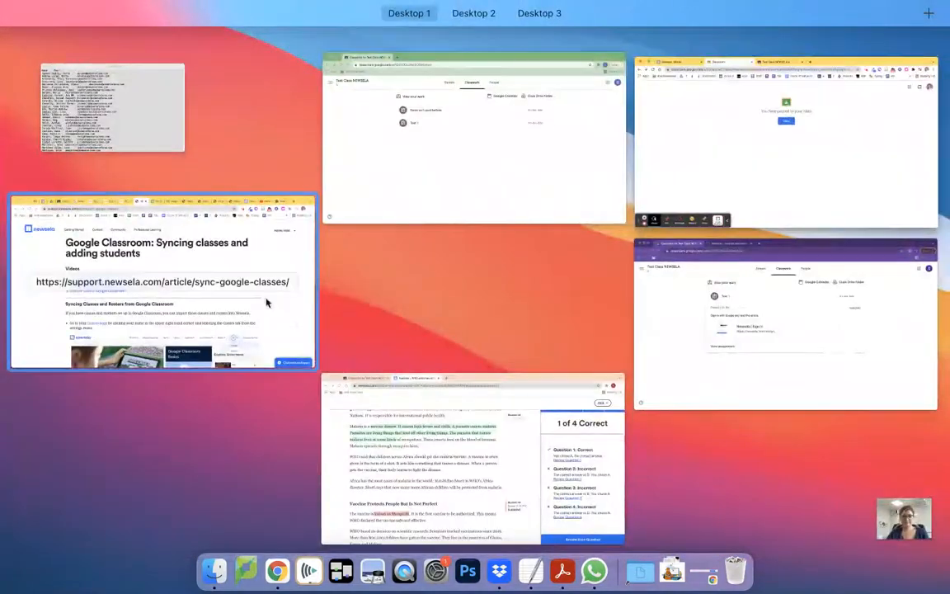
left_click(492, 102)
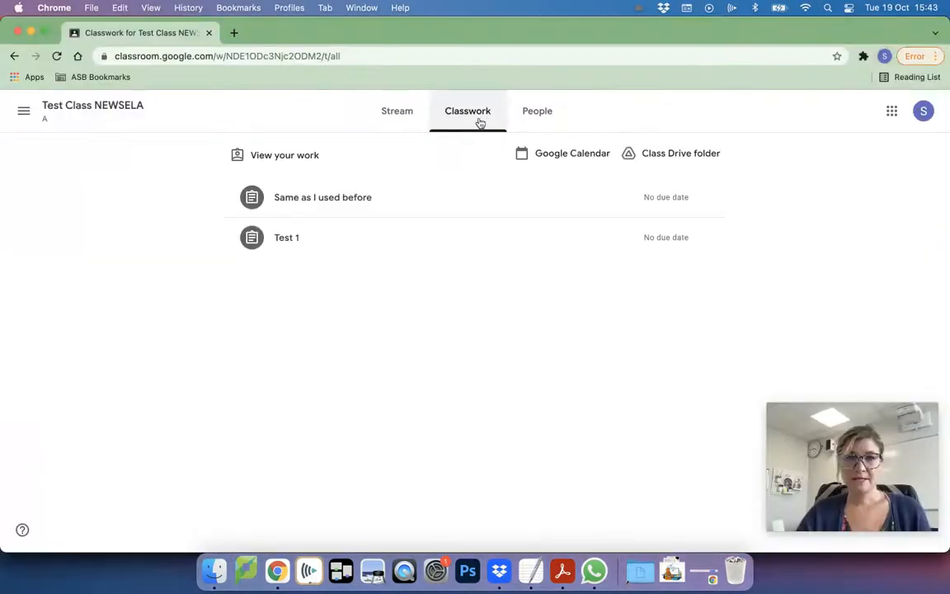
Open the Newsela link in "Same as I used before" and sign in with the student's Google account, allowing Newsela access
left_click(312, 196)
left_click(335, 335)
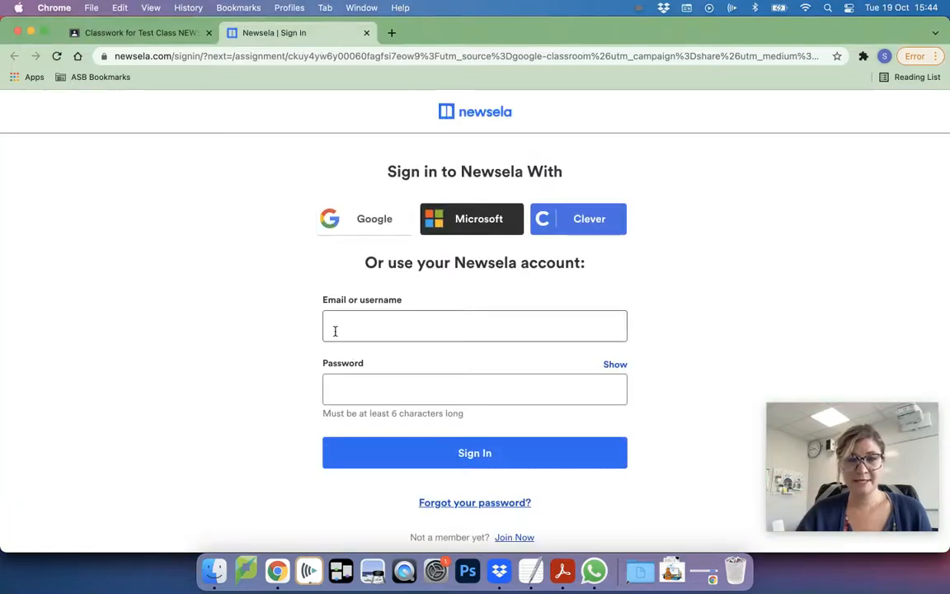
left_click(364, 216)
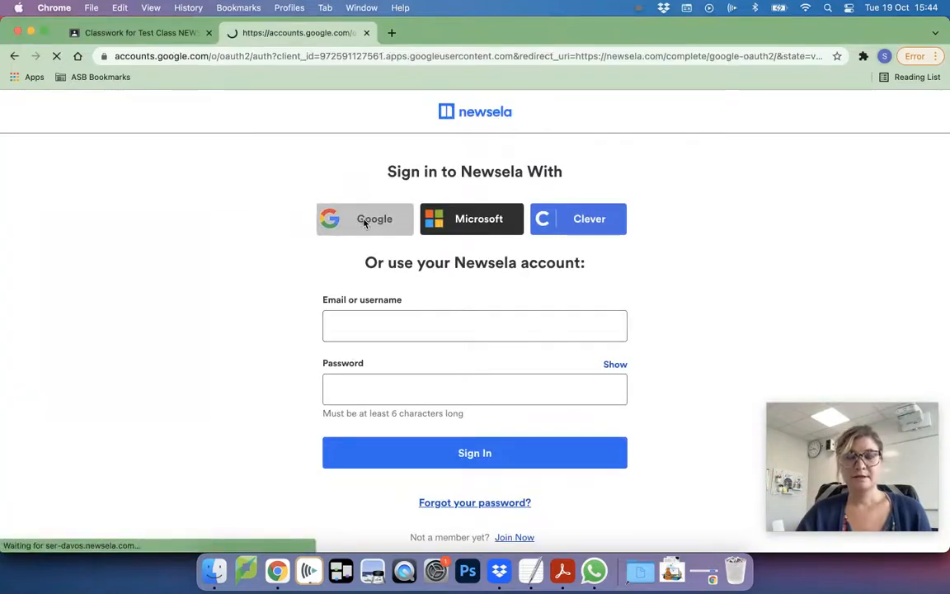
left_click(435, 314)
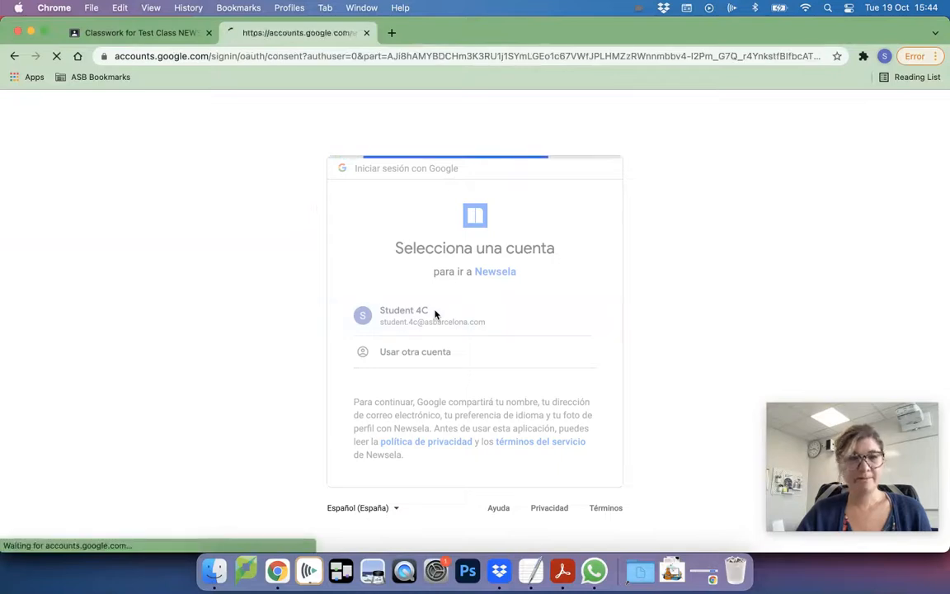
scroll(501, 357, "down", 5)
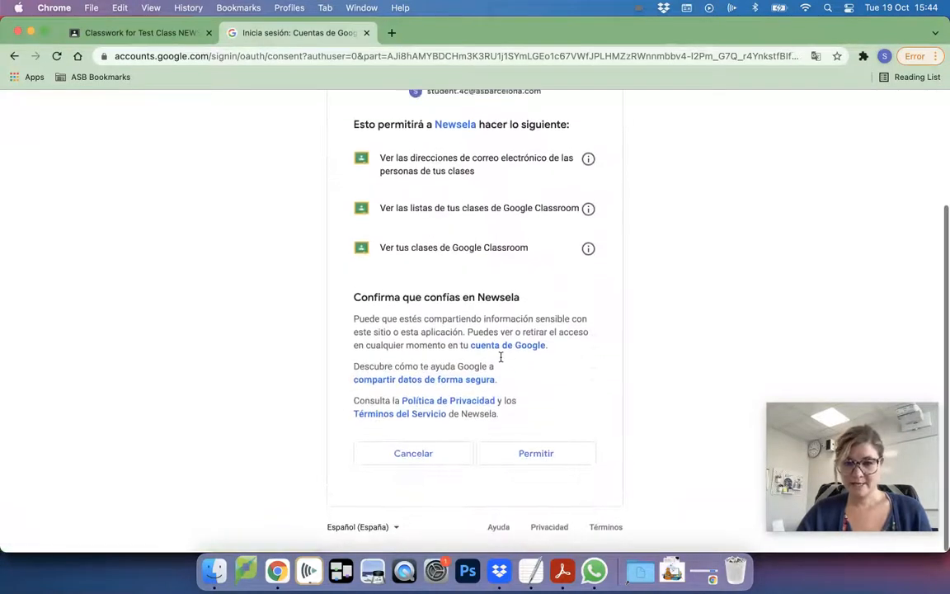
left_click(571, 460)
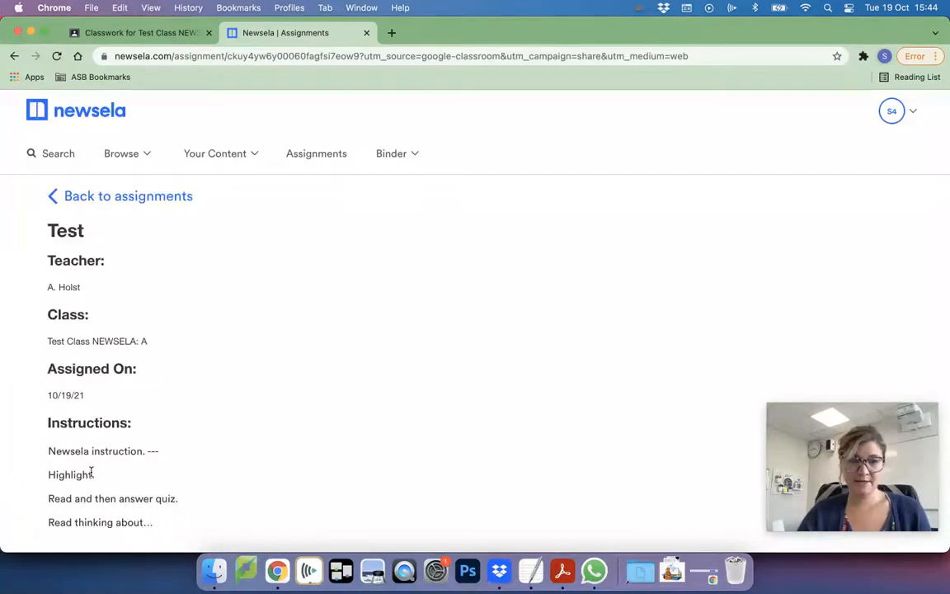
Open the article "Esta es la razón por la cual su mentalidad es importante" from the Test assignment and check its reading-level options
scroll(90, 472, "down", 5)
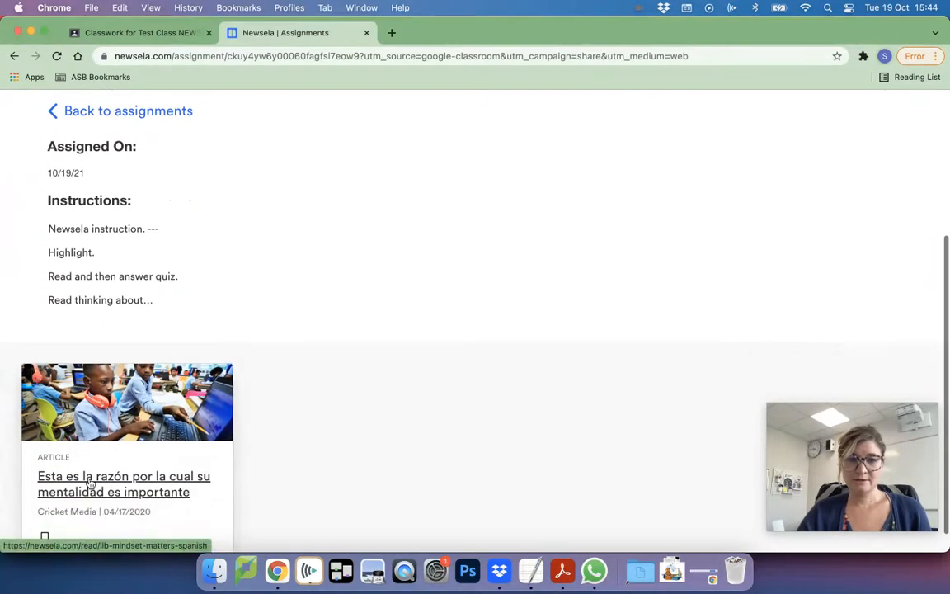
left_click(91, 485)
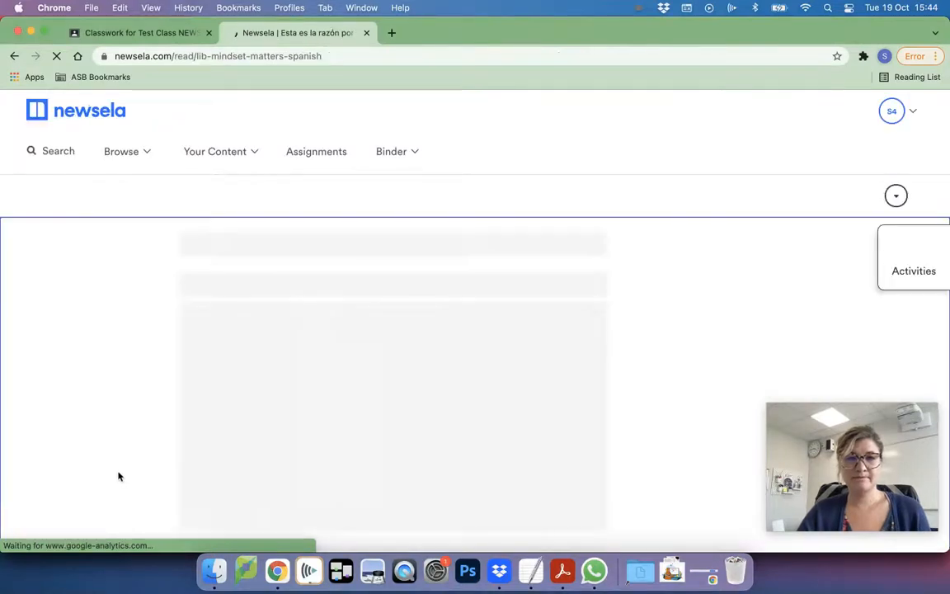
left_click(858, 194)
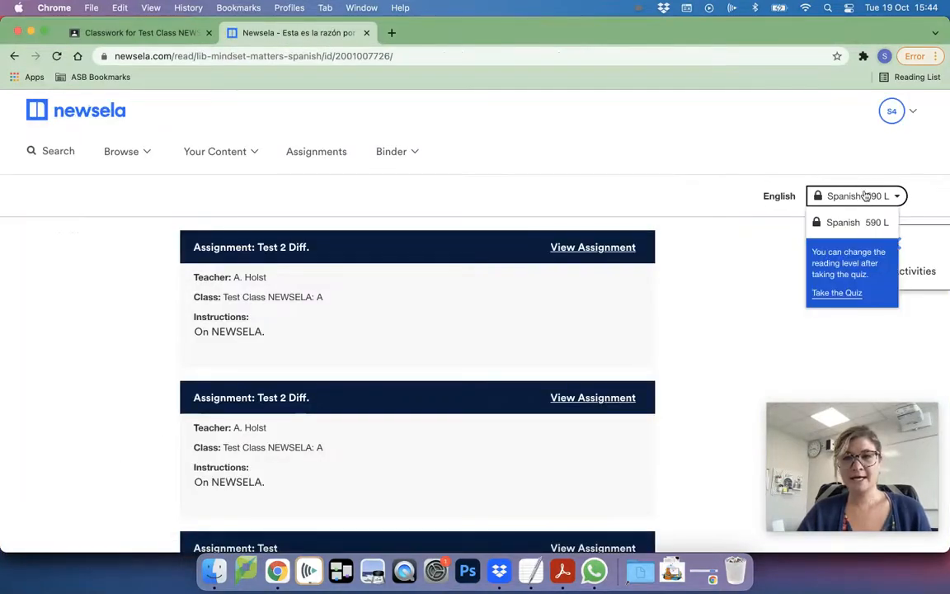
left_click(777, 250)
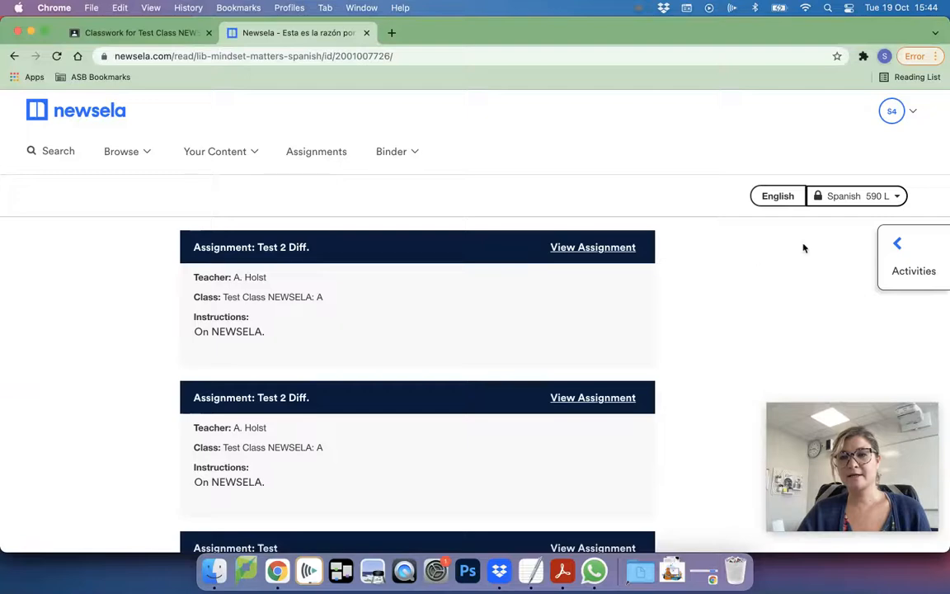
View the first Test 2 Diff. assignment, open its Spanish article, and check which reading levels the student can choose
scroll(620, 234, "down", 1)
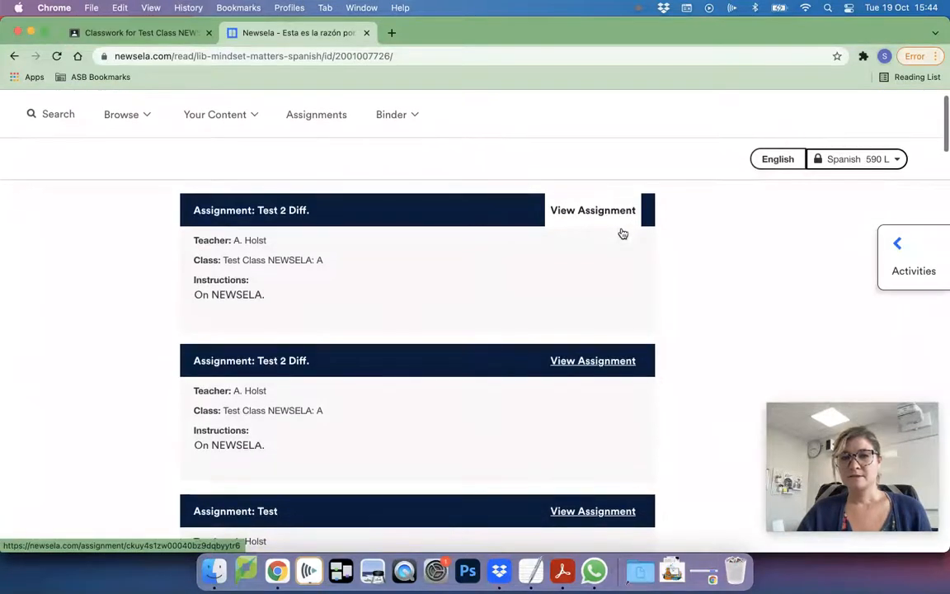
left_click(587, 230)
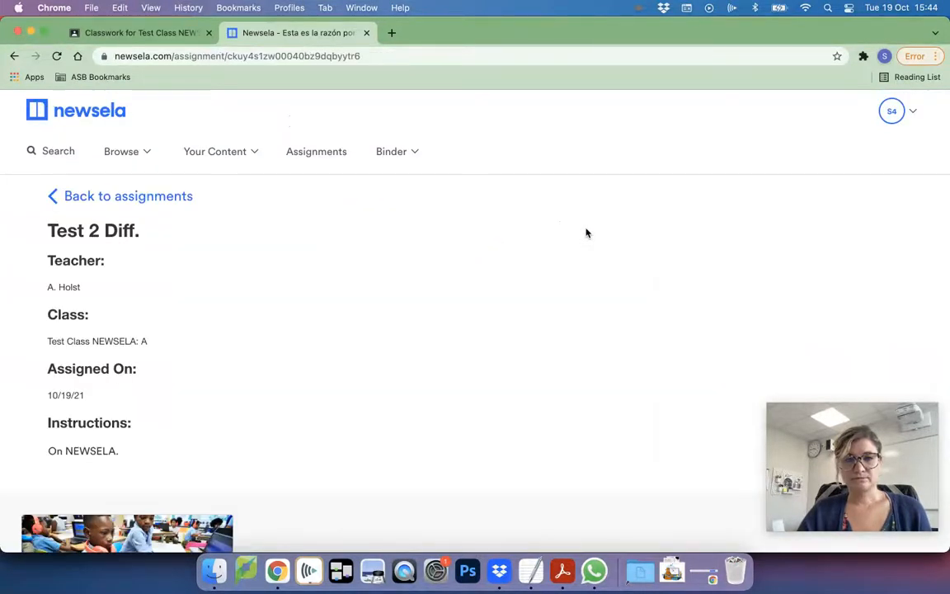
scroll(408, 284, "down", 5)
left_click(124, 462)
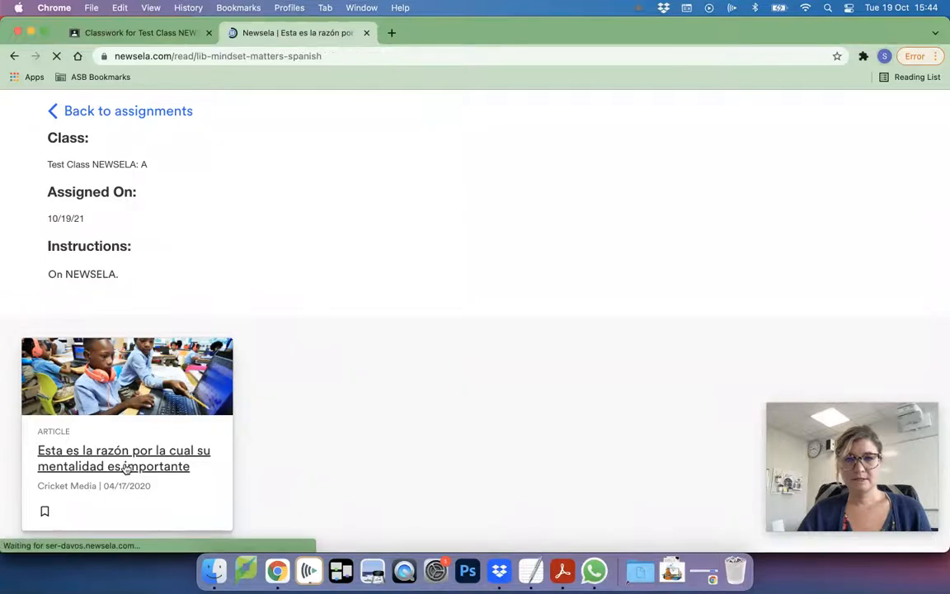
left_click(874, 196)
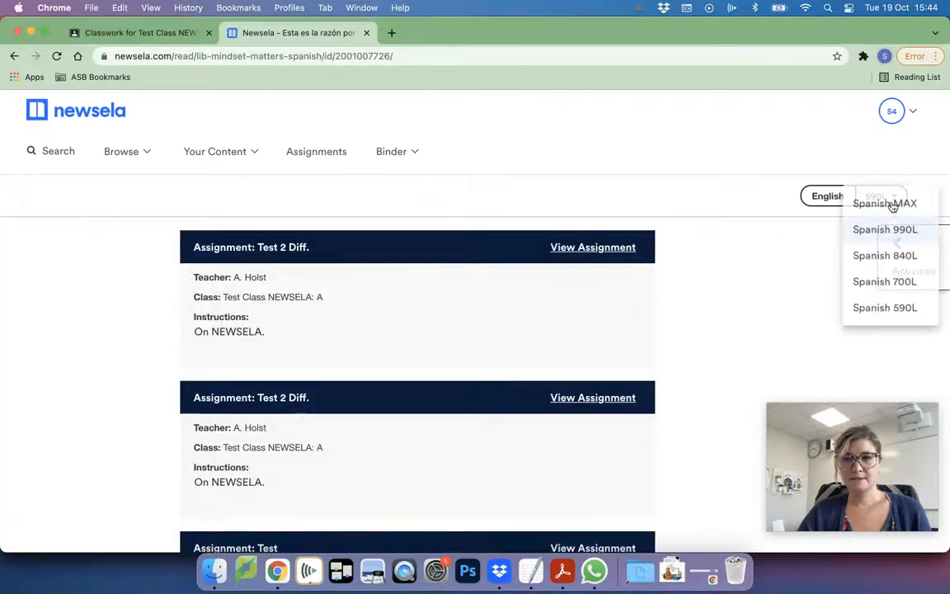
left_click(883, 198)
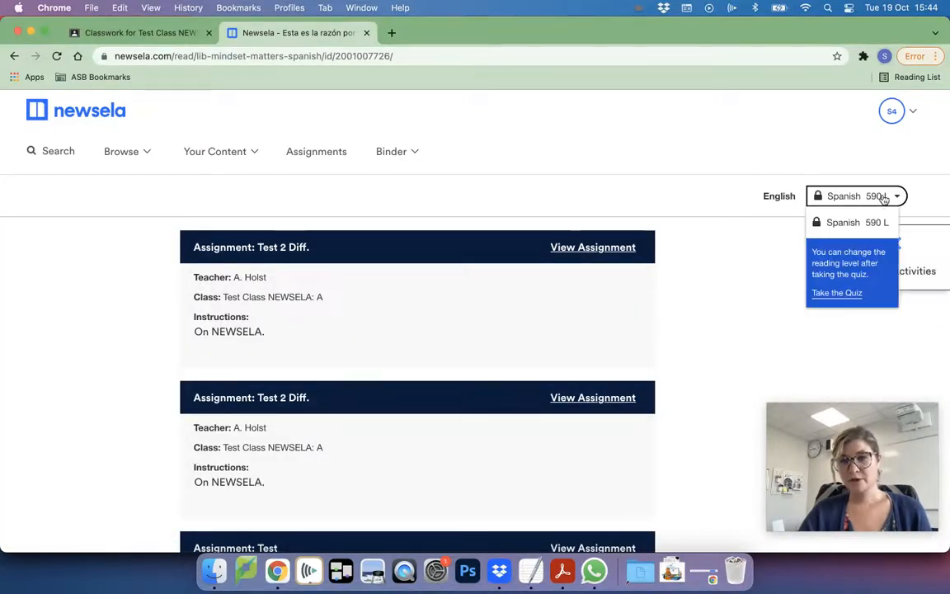
Look through the Spanish article from the title to its end and start the quiz
scroll(714, 257, "down", 2)
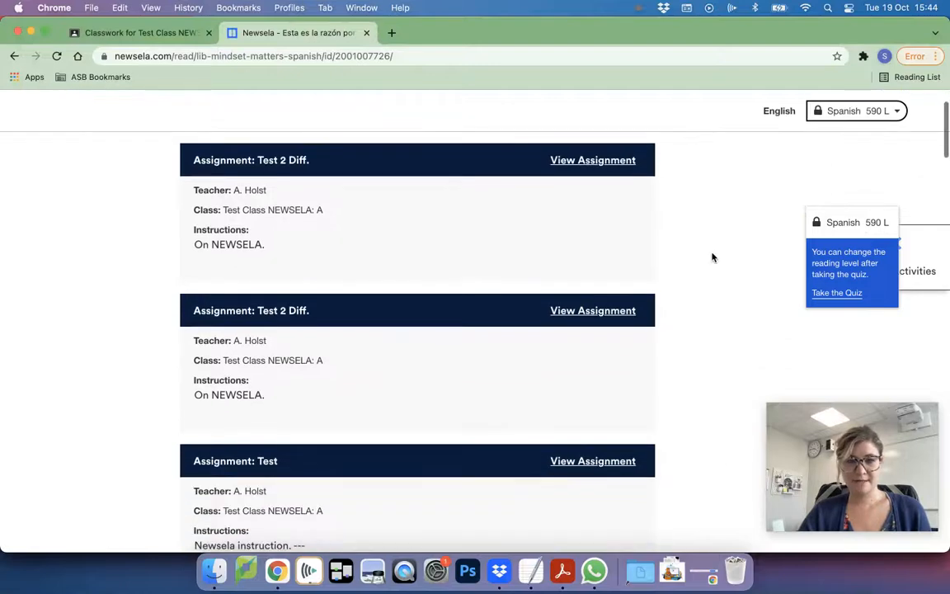
scroll(590, 316, "down", 10)
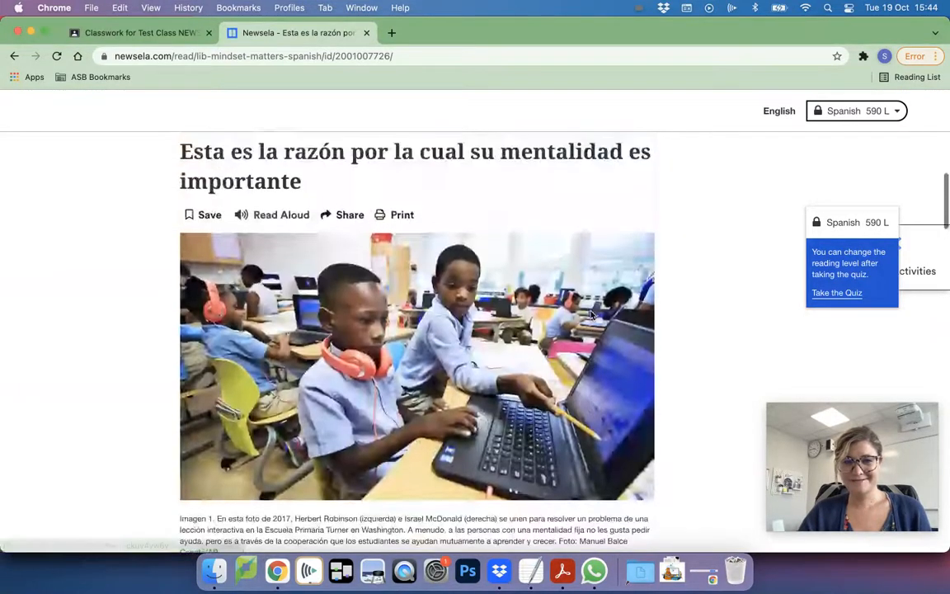
scroll(591, 316, "up", 3)
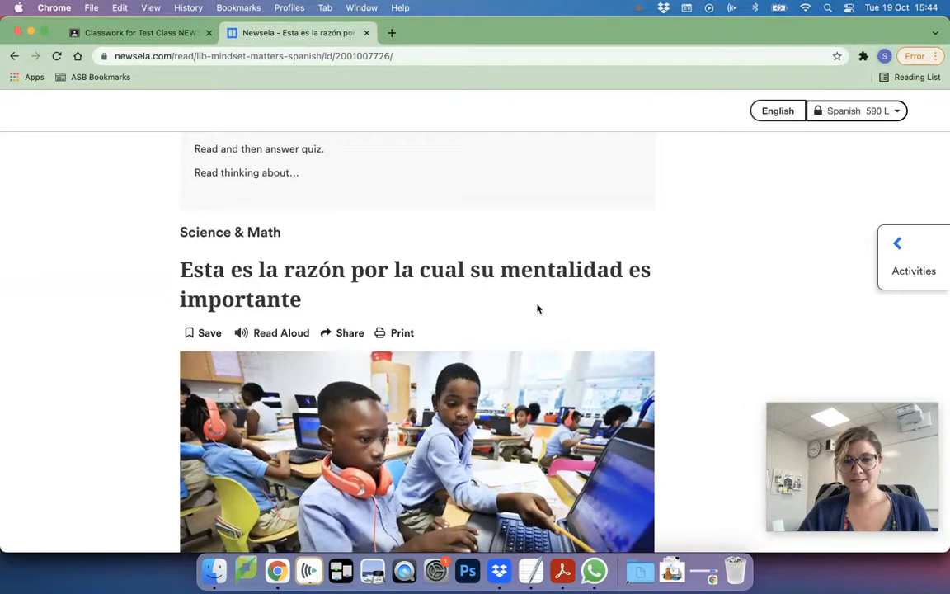
scroll(537, 309, "down", 15)
scroll(537, 308, "down", 8)
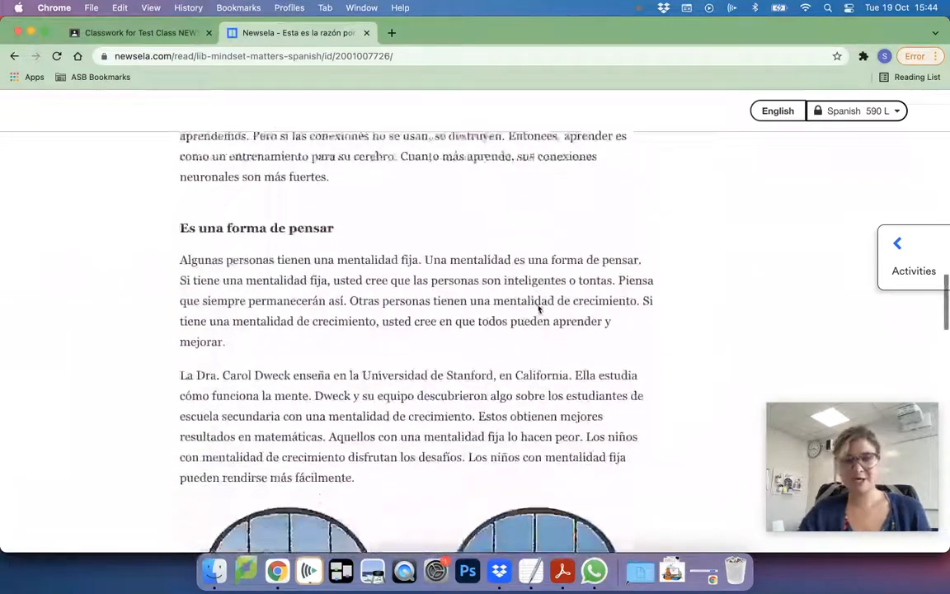
scroll(537, 308, "down", 4)
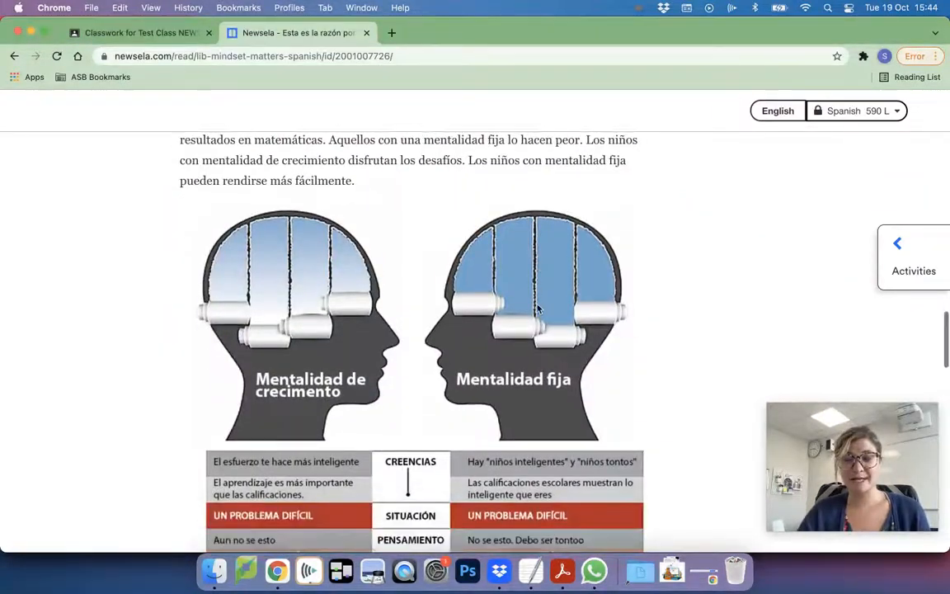
scroll(537, 308, "down", 20)
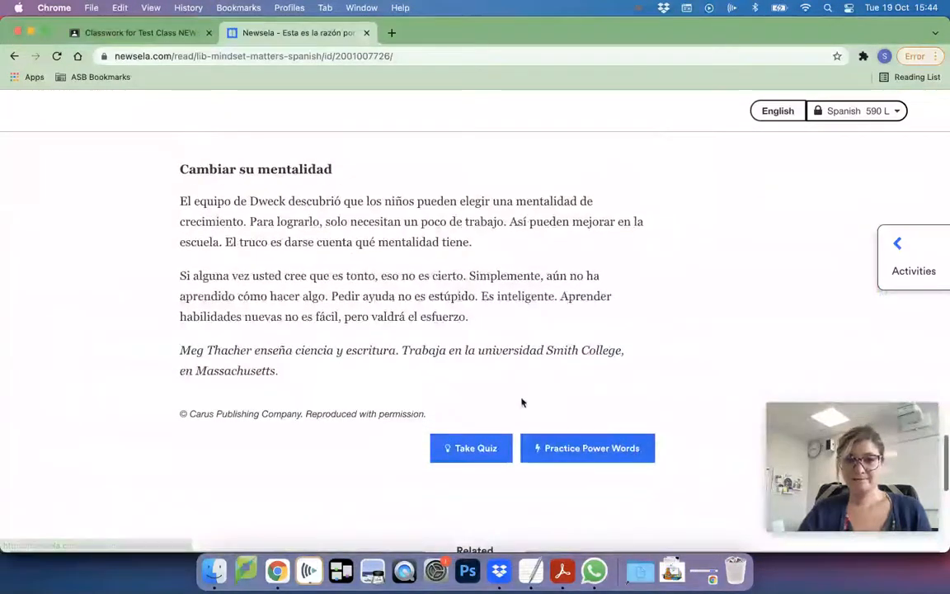
left_click(471, 448)
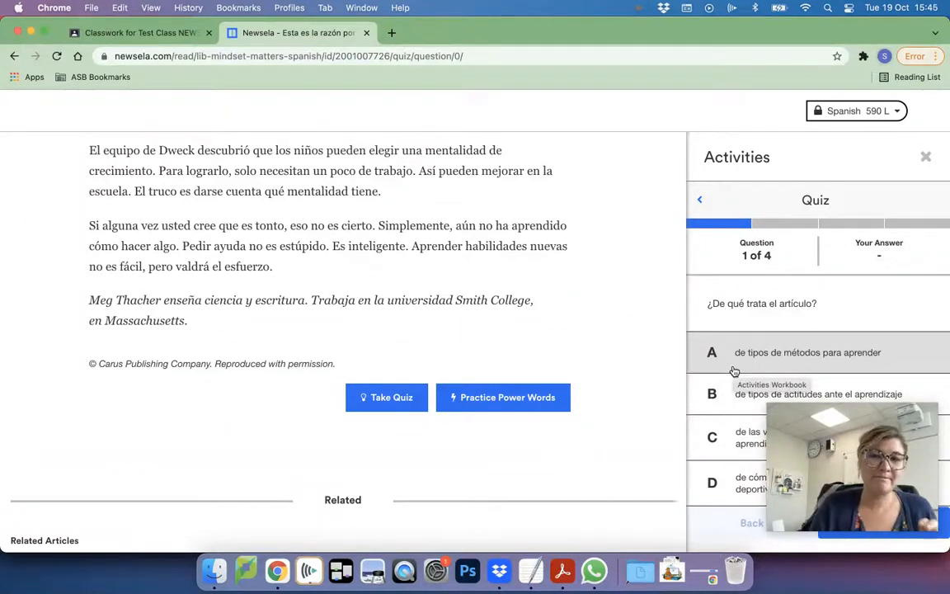
Review the teacher's assignment instructions above the article while keeping the quiz's first question open
scroll(485, 296, "up", 15)
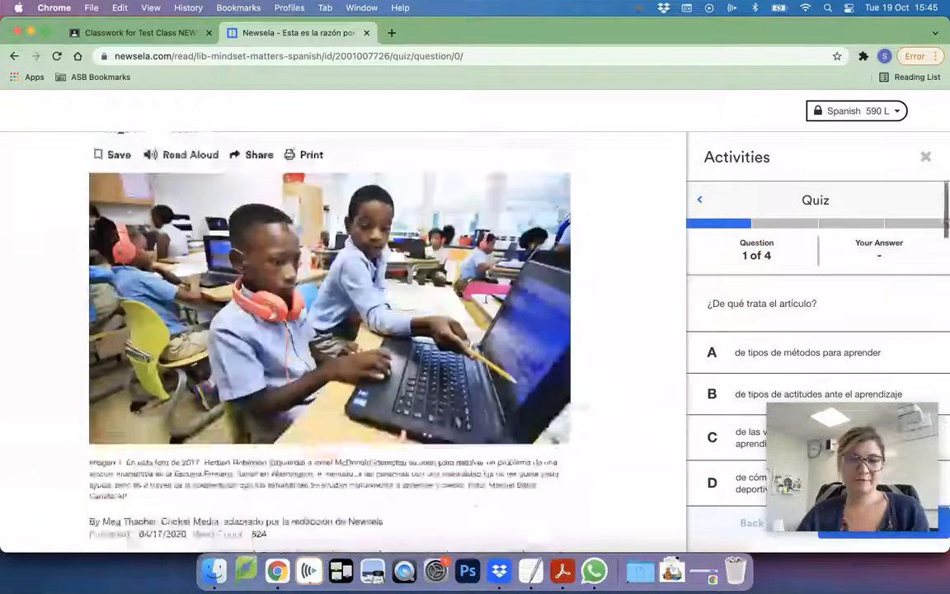
scroll(486, 303, "down", 1)
scroll(607, 264, "down", 2)
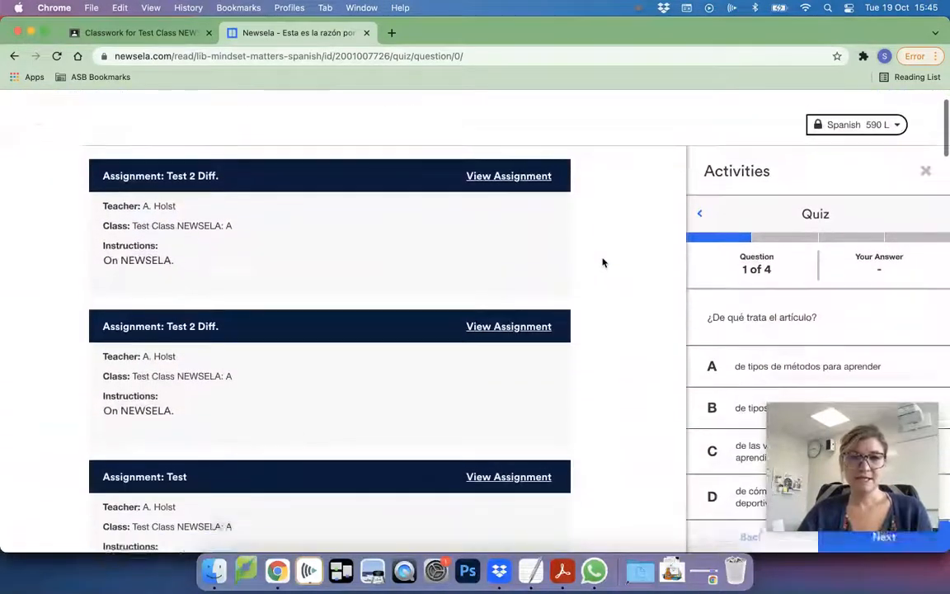
scroll(439, 315, "down", 2)
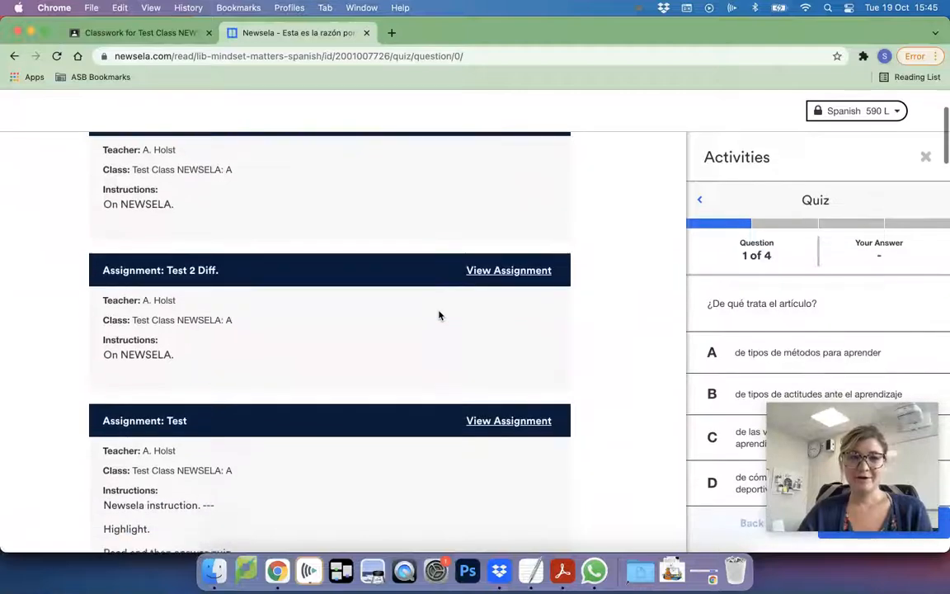
scroll(441, 386, "down", 3)
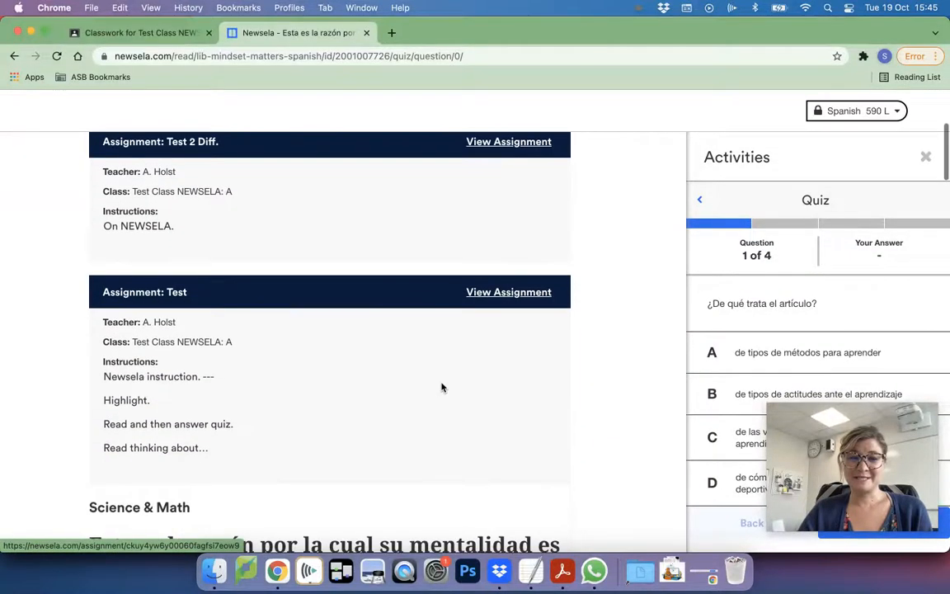
scroll(442, 387, "down", 1)
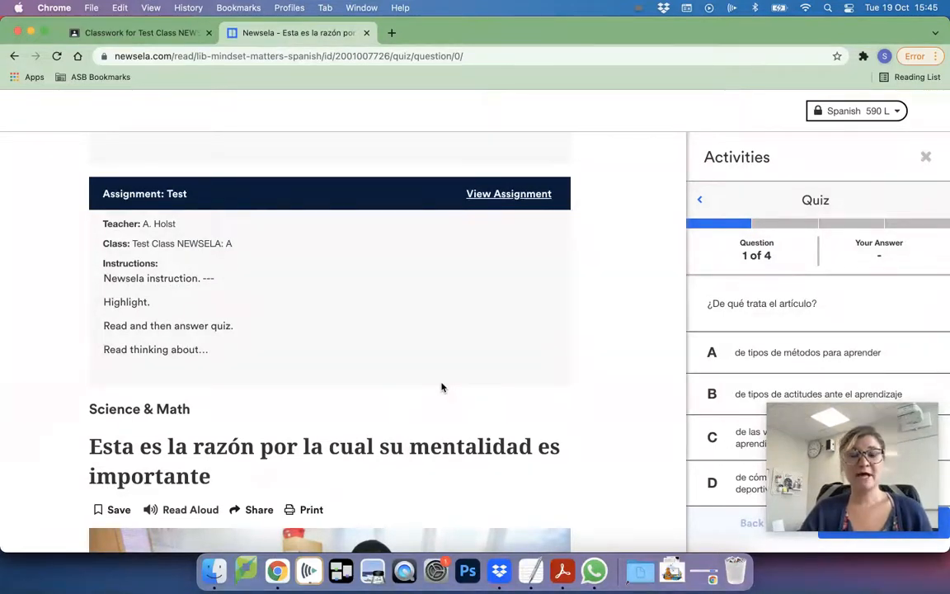
Switch to the teacher's yellow browser window, show the Newsela Binder, and close the Share Assignment dialog
key("ctrl+Up")
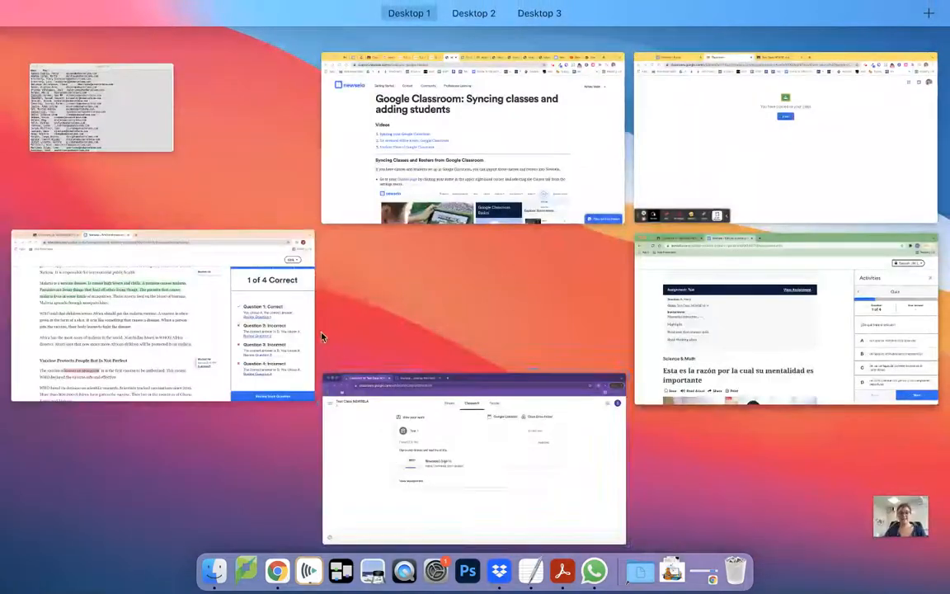
left_click(410, 97)
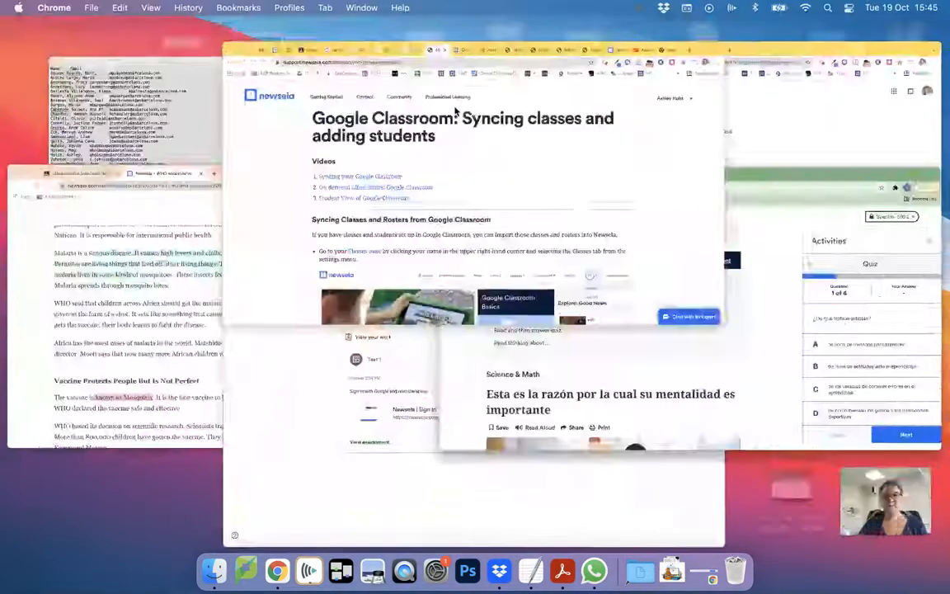
key("ctrl+Up")
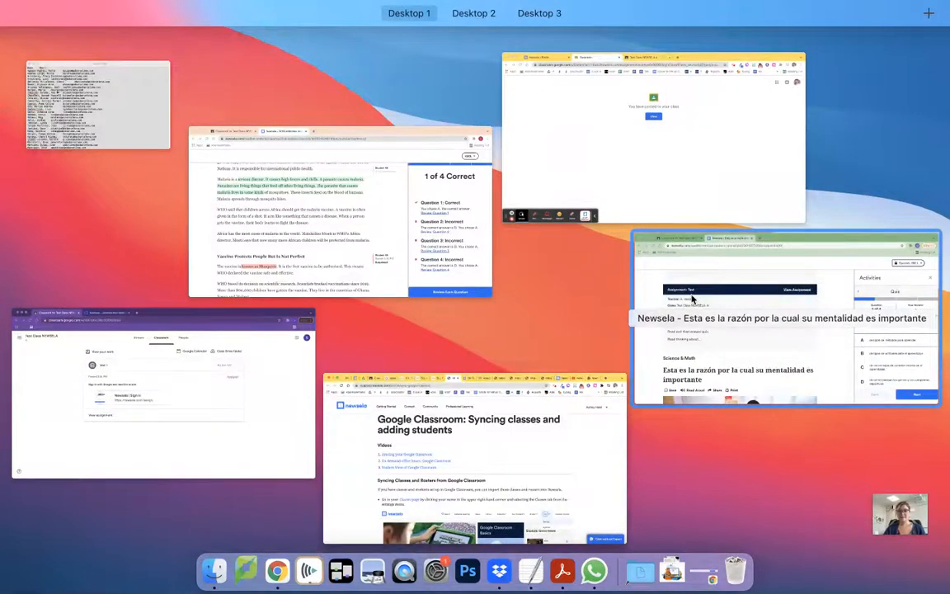
left_click(617, 190)
left_click(176, 33)
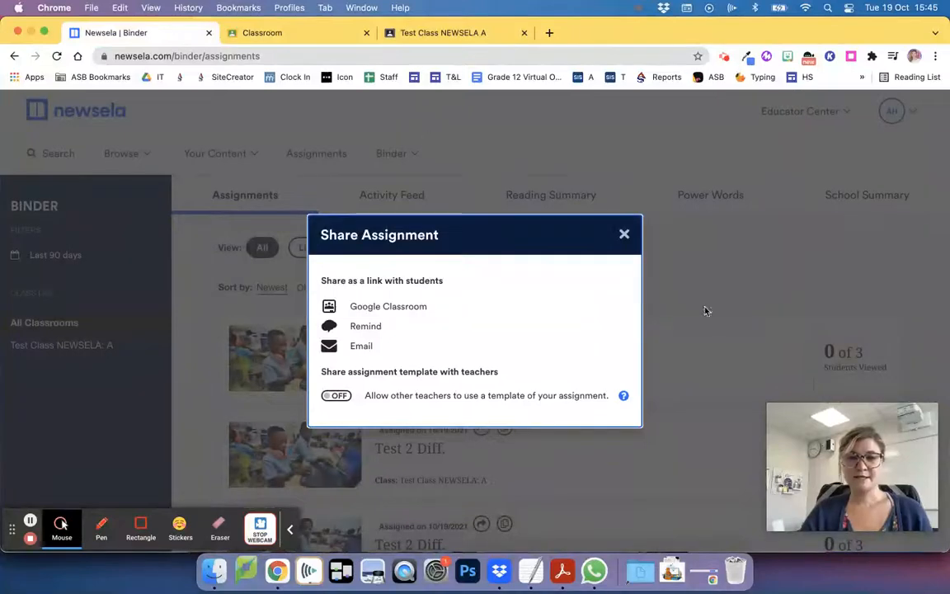
left_click(623, 234)
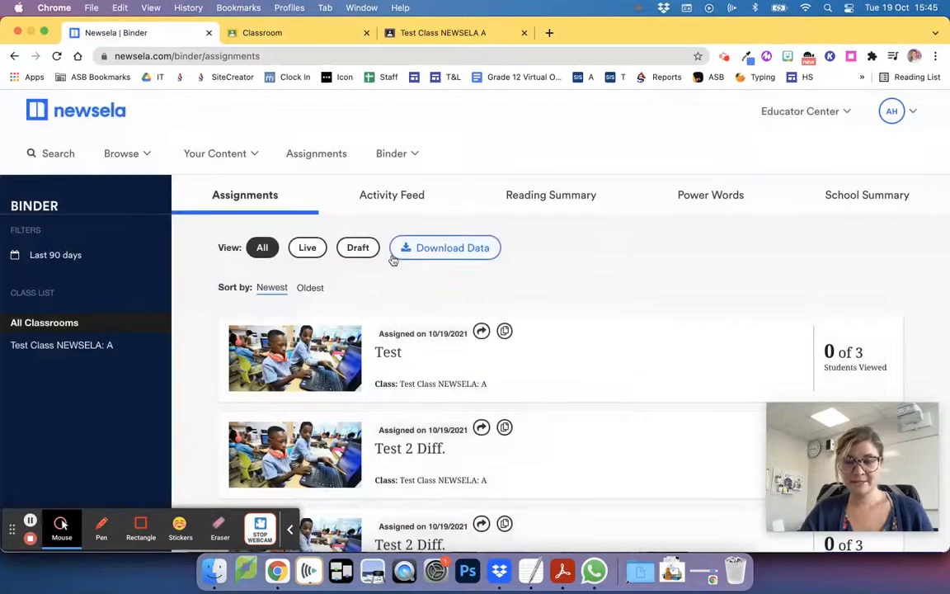